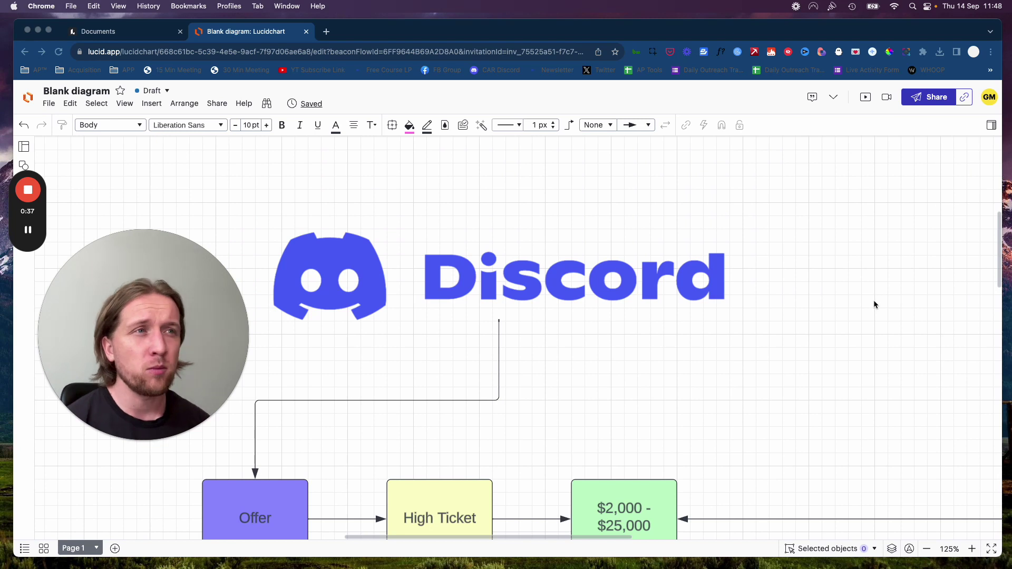
Bring Discord up from the Dock over the Lucidchart funnel diagram.
left_click_drag(203, 329, 192, 349)
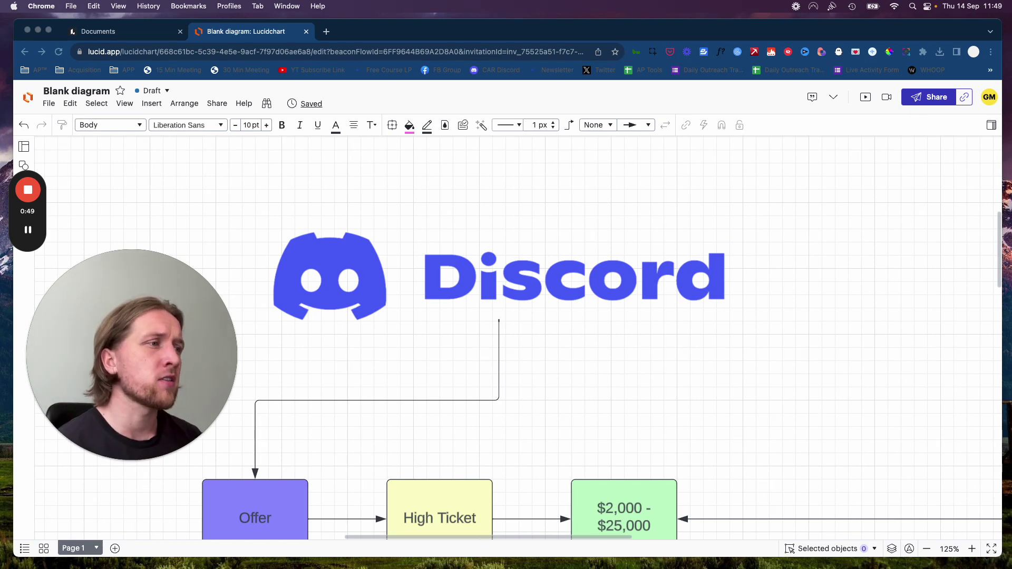
mouse_move(527, 564)
left_click(554, 548)
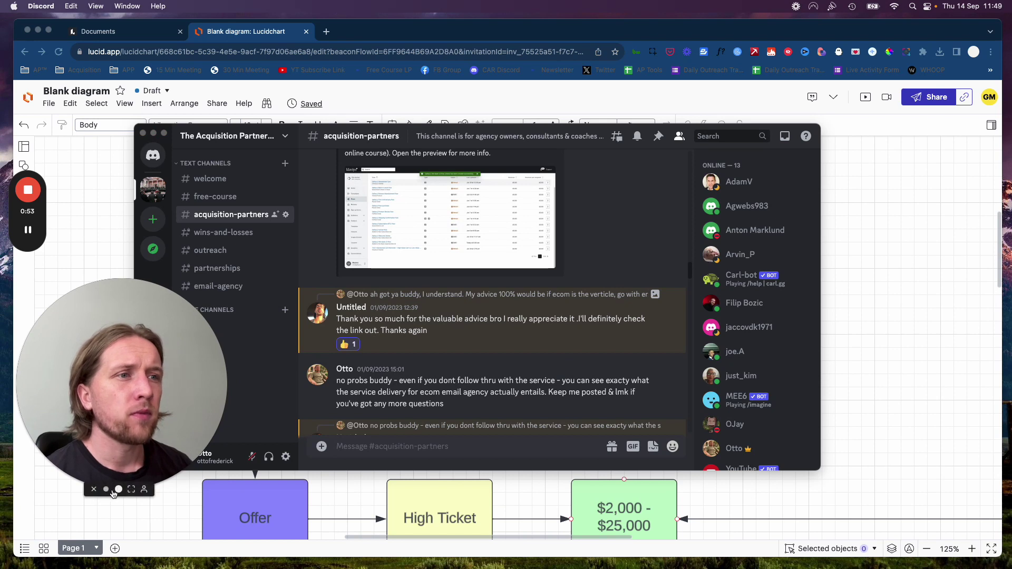
left_click(105, 485)
left_click_drag(91, 436, 112, 416)
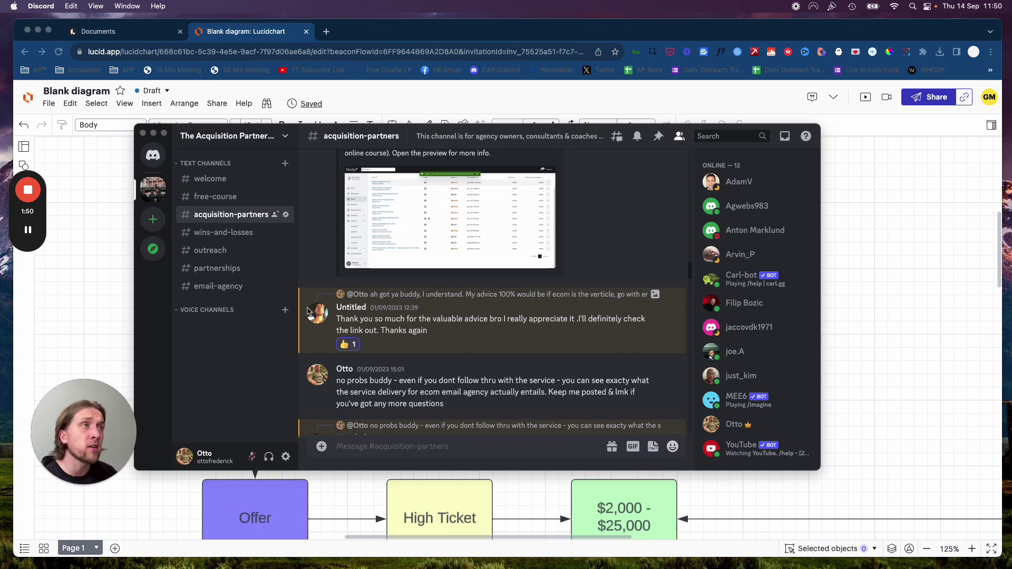
mouse_move(125, 415)
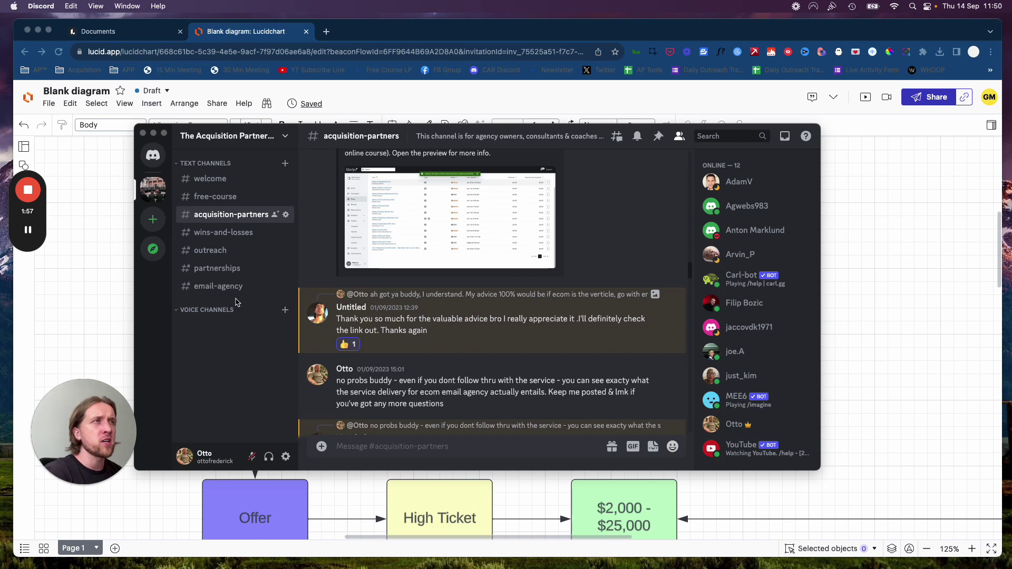
Switch to #welcome and scroll through its bot announcements of new YouTube videos.
left_click(204, 184)
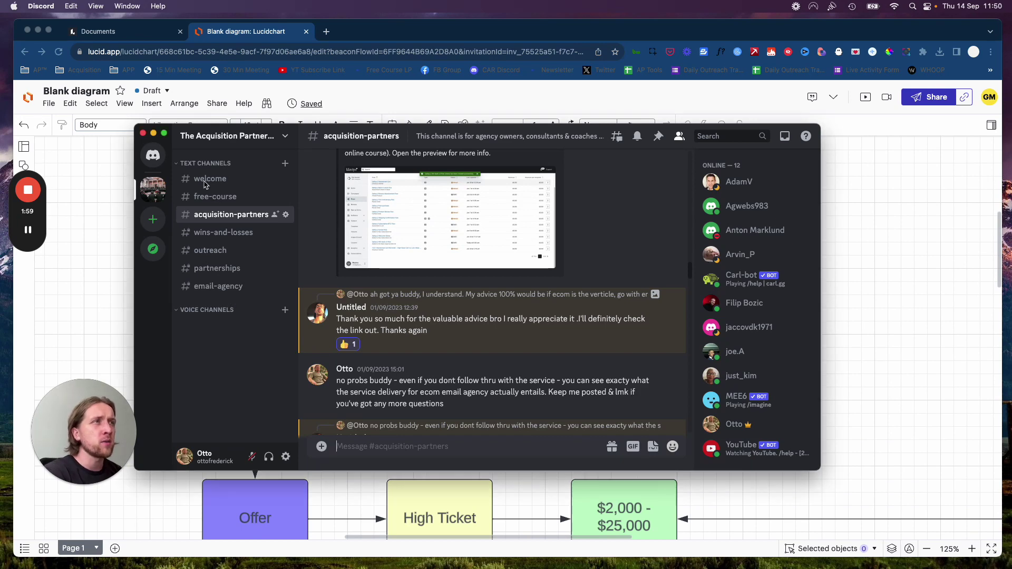
left_click(205, 182)
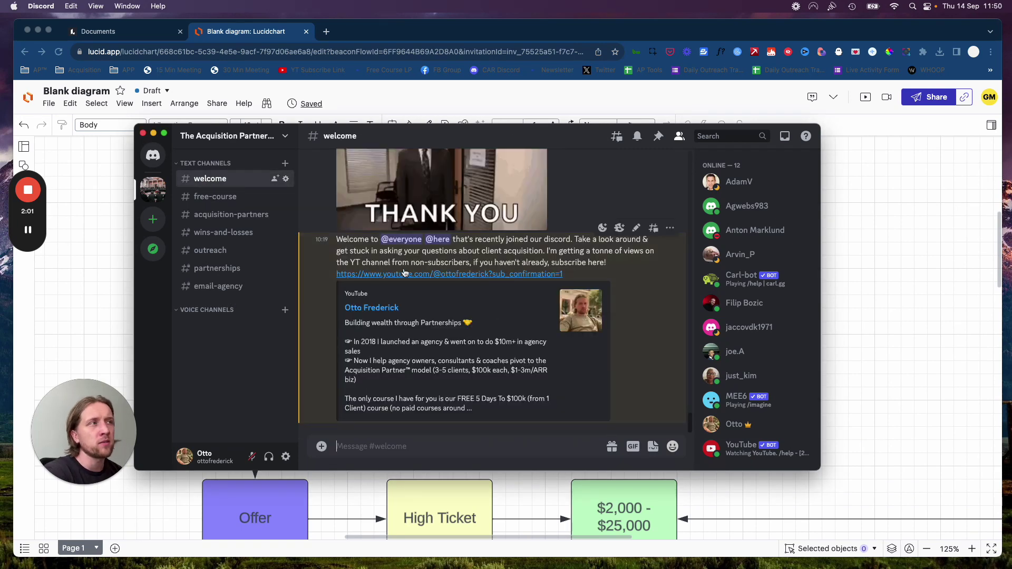
scroll(408, 287, "up", 10)
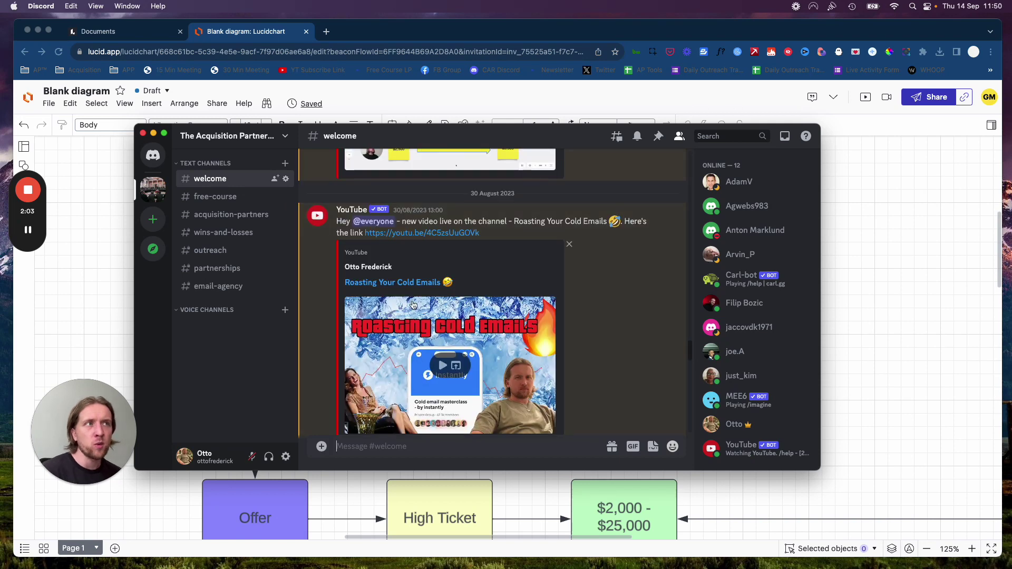
scroll(414, 305, "up", 5)
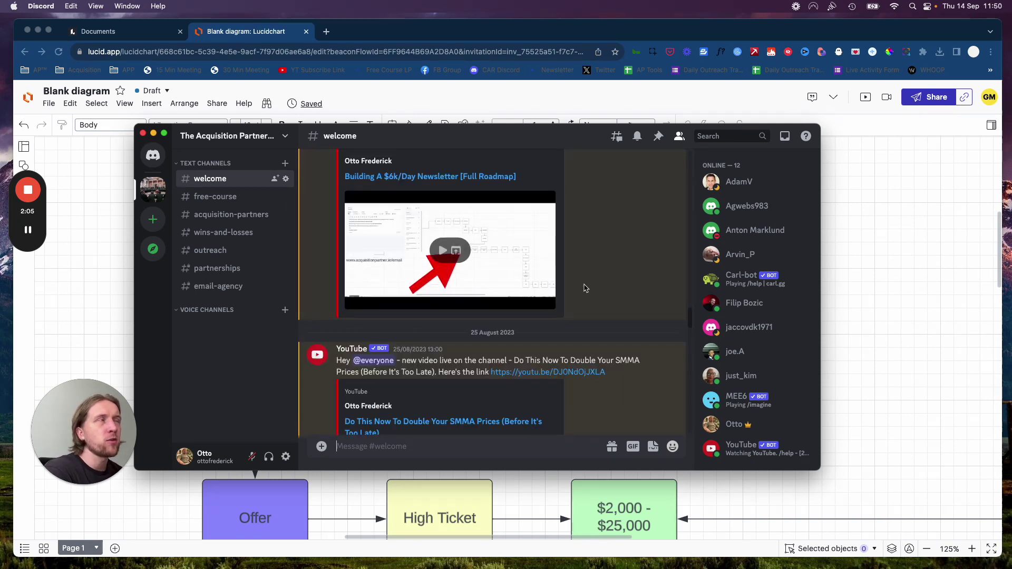
left_click_drag(547, 142, 571, 132)
scroll(530, 320, "down", 10)
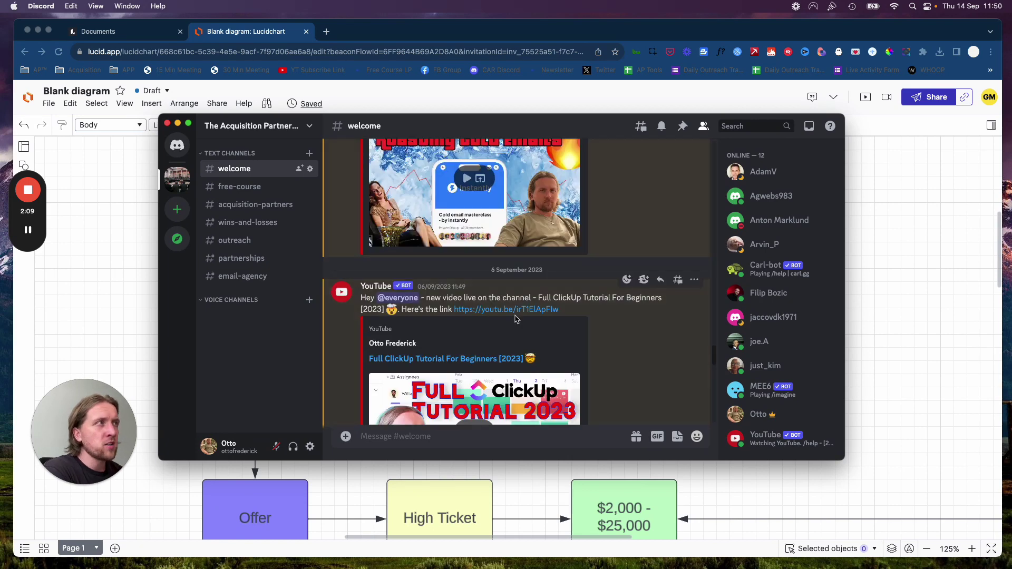
scroll(524, 333, "down", 5)
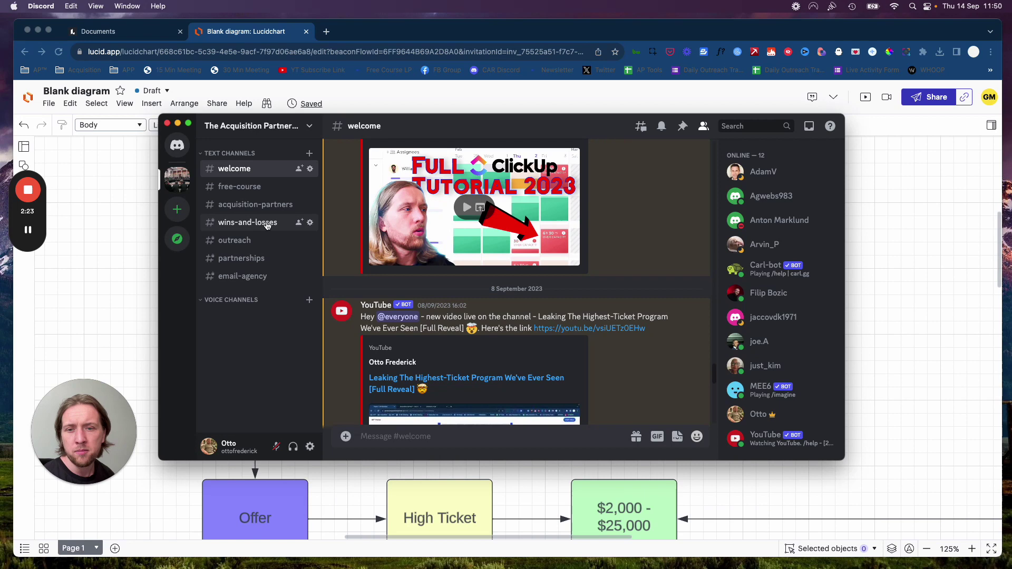
Open #free-course and scroll to the welcome post linking the 5 Days To $100k course.
left_click(257, 186)
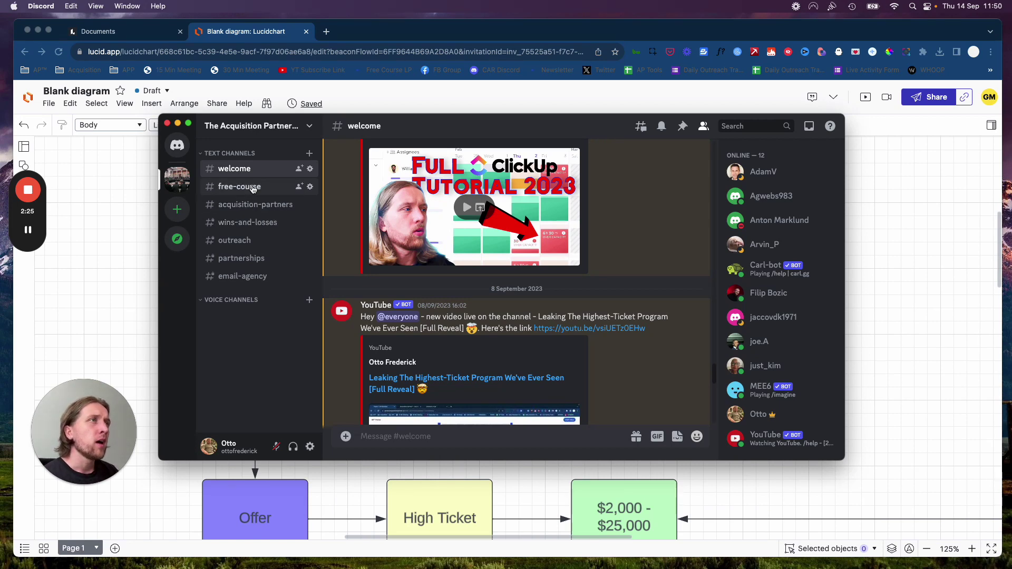
scroll(412, 327, "up", 3)
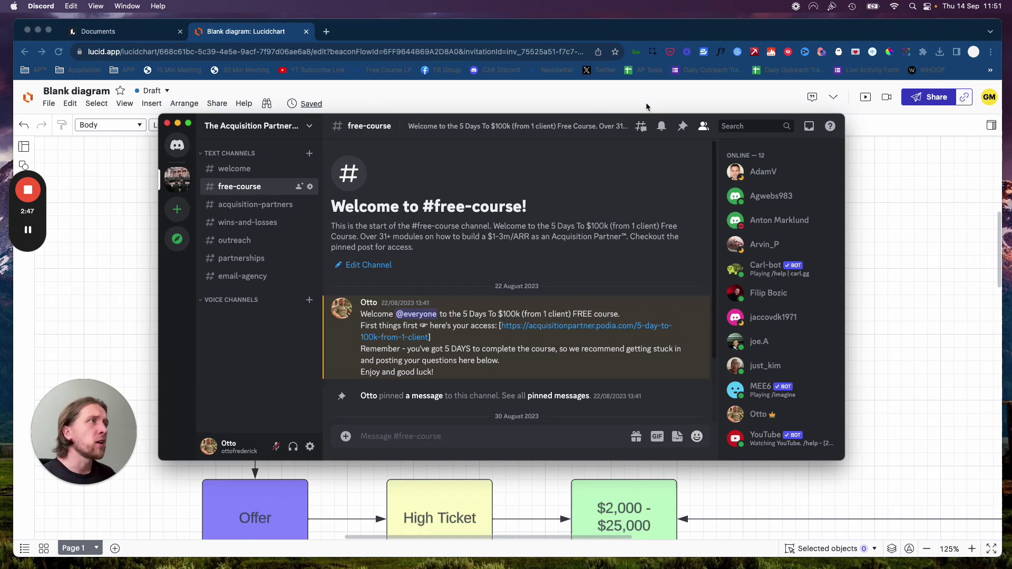
scroll(545, 236, "down", 1)
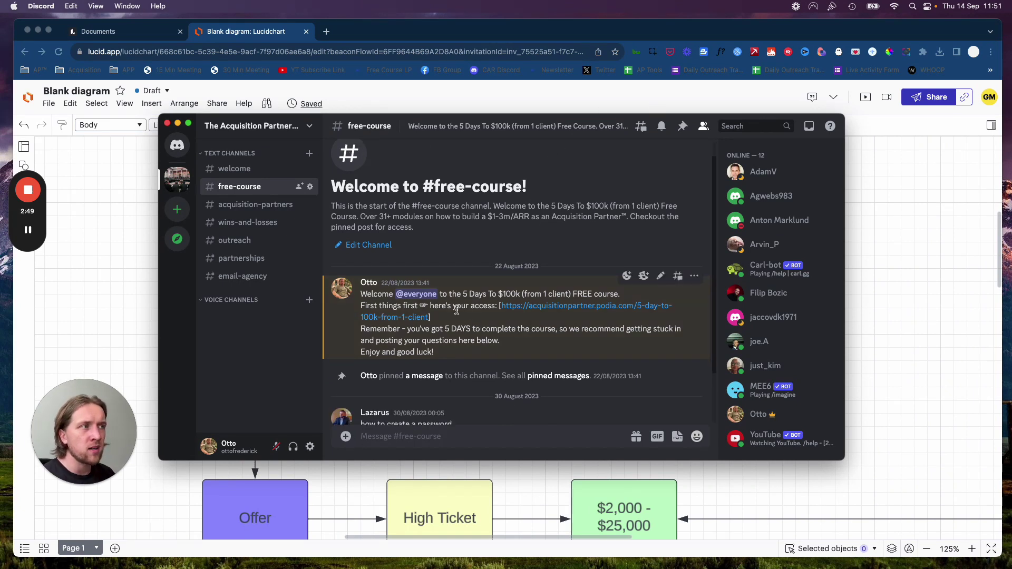
scroll(457, 316, "down", 3)
scroll(457, 315, "up", 5)
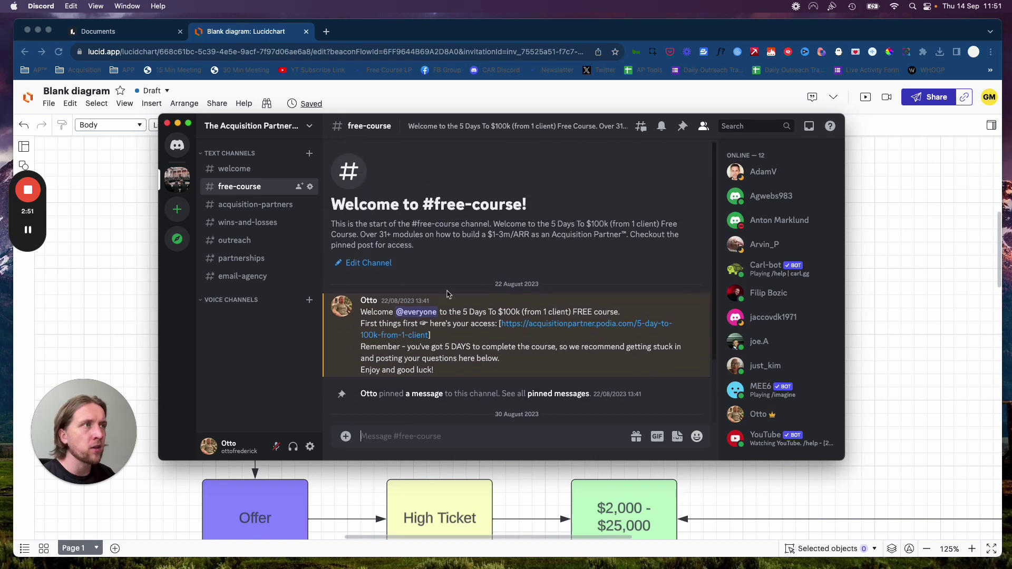
Return to #acquisition-partners and scroll back to older August 2023 posts.
left_click(255, 204)
scroll(489, 323, "down", 10)
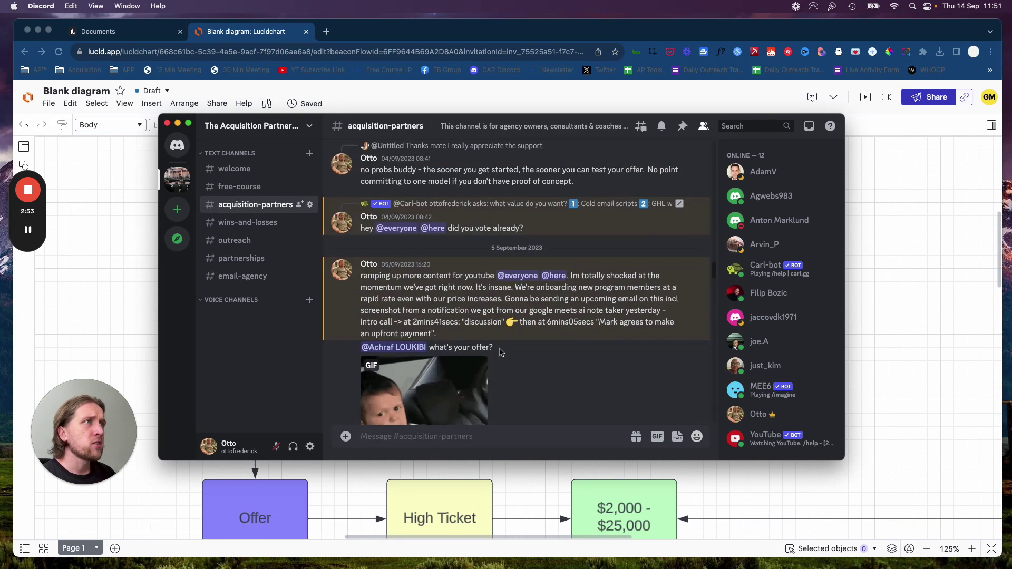
scroll(511, 369, "down", 10)
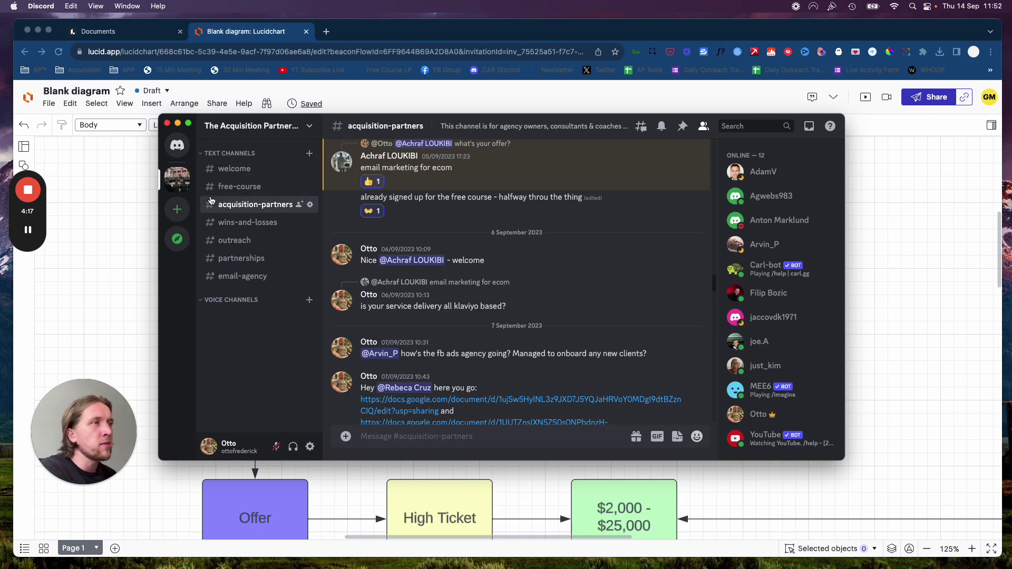
scroll(504, 329, "down", 1)
scroll(503, 329, "down", 5)
scroll(517, 327, "up", 6)
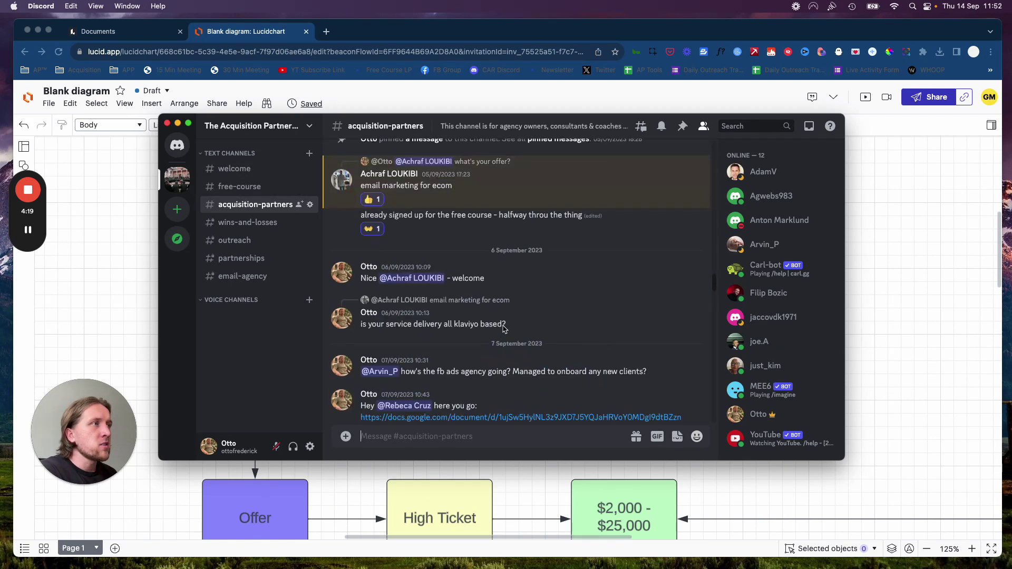
scroll(529, 325, "up", 15)
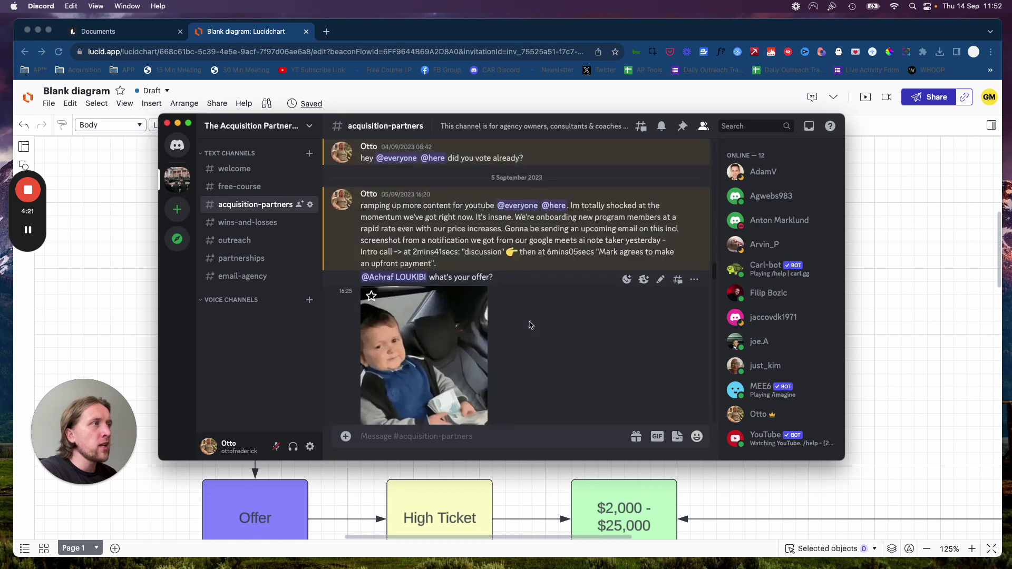
scroll(530, 325, "up", 15)
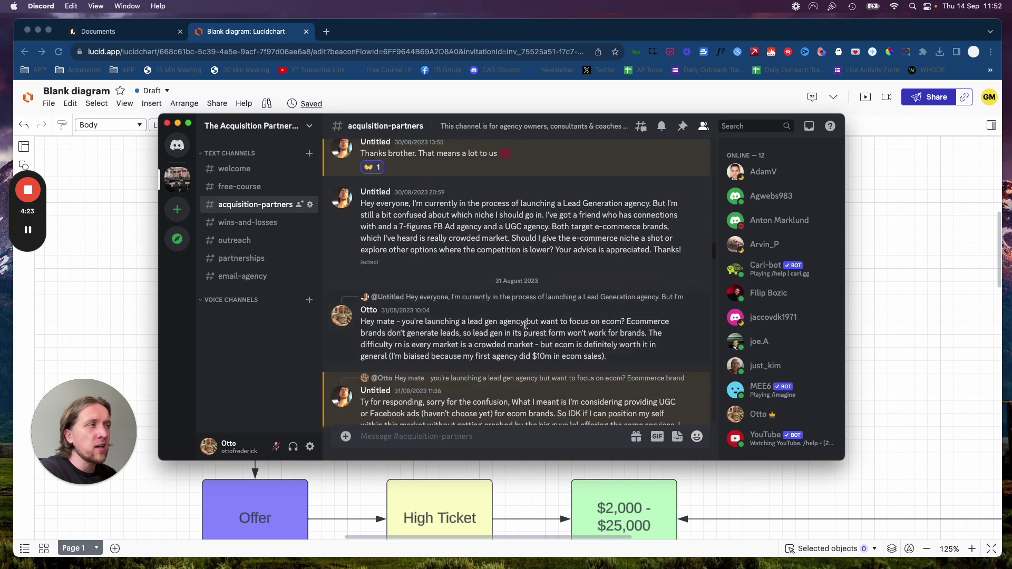
scroll(529, 331, "up", 10)
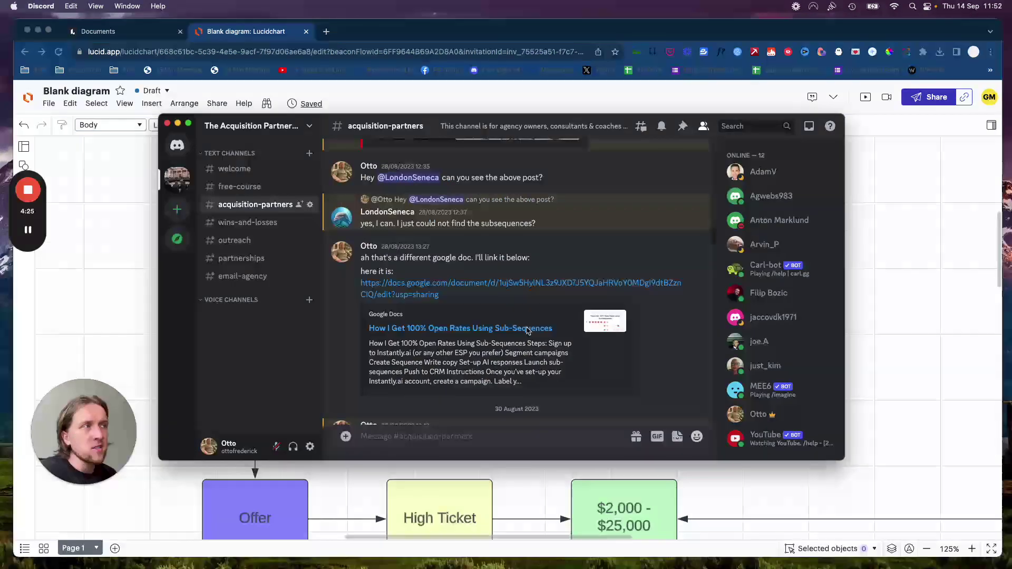
scroll(530, 334, "up", 5)
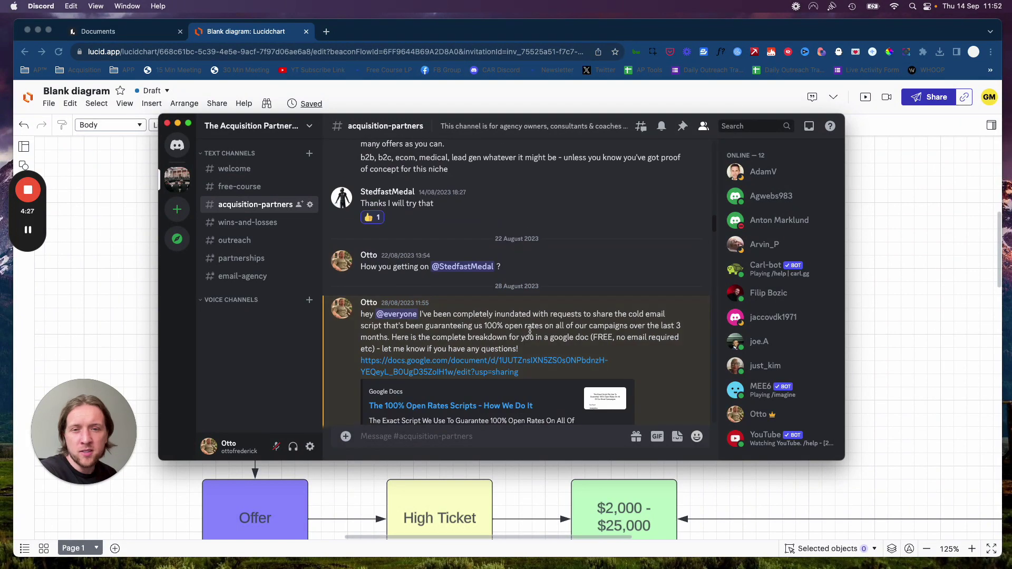
scroll(538, 331, "up", 6)
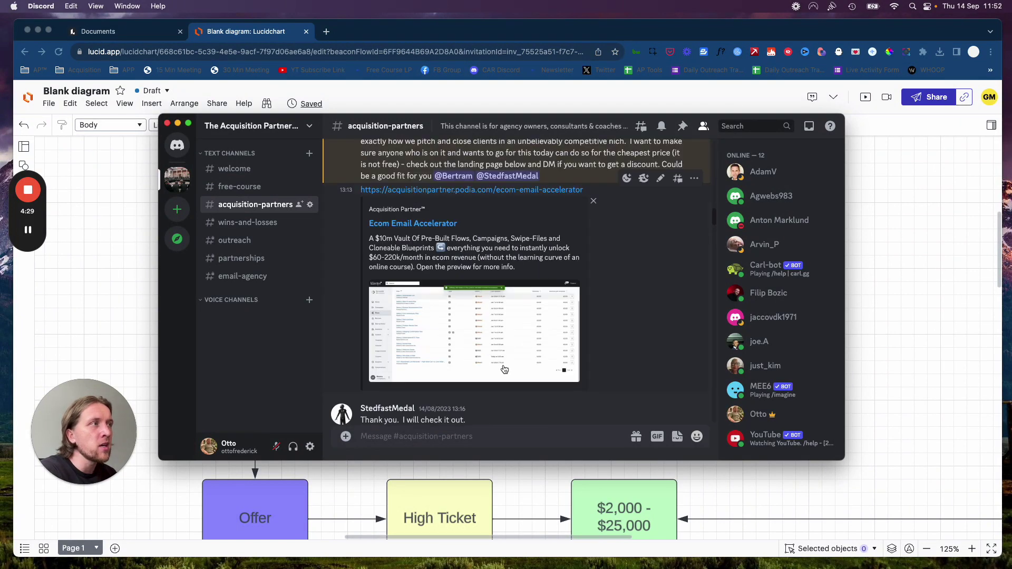
scroll(477, 363, "down", 4)
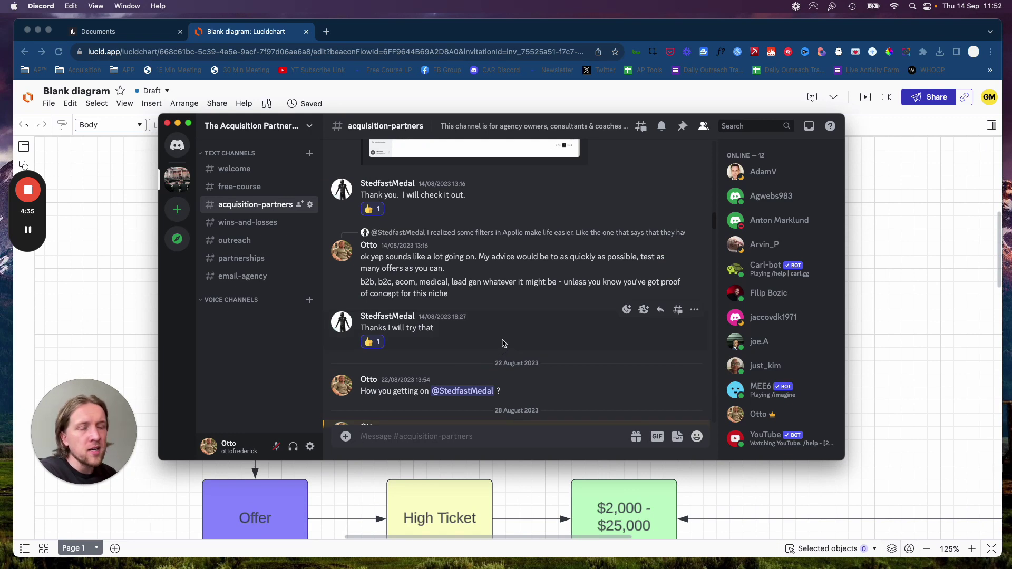
Bring Lucidchart forward and scroll to the Discord logo above the Offer, High Ticket, $2,000 - $25,000 row.
left_click(129, 188)
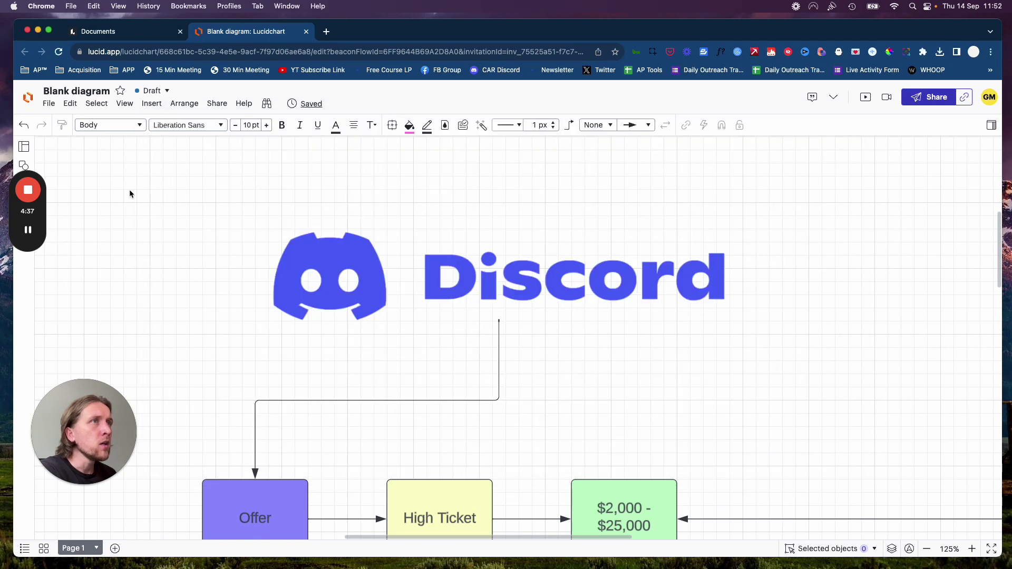
scroll(812, 351, "down", 2)
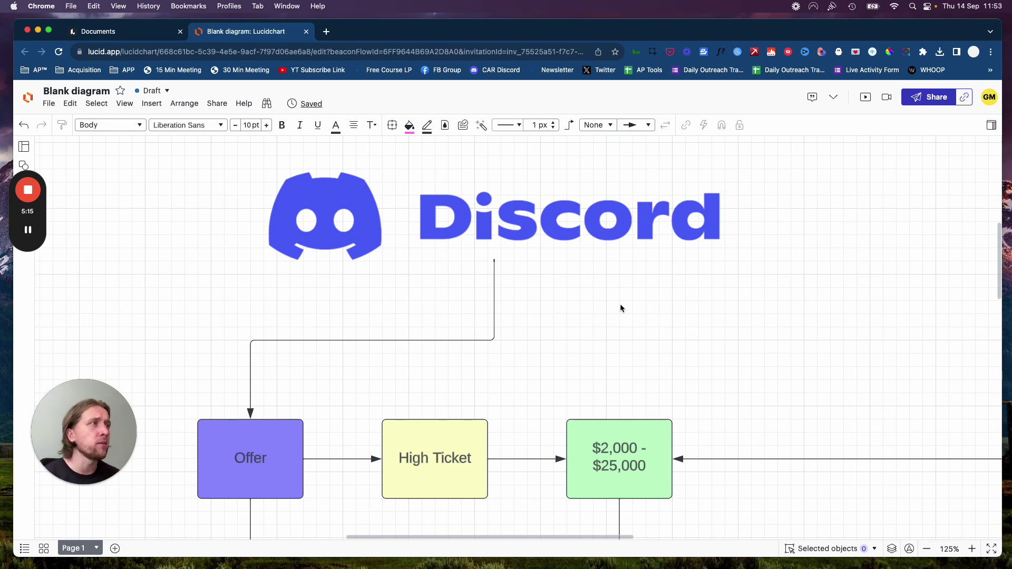
scroll(744, 373, "down", 2)
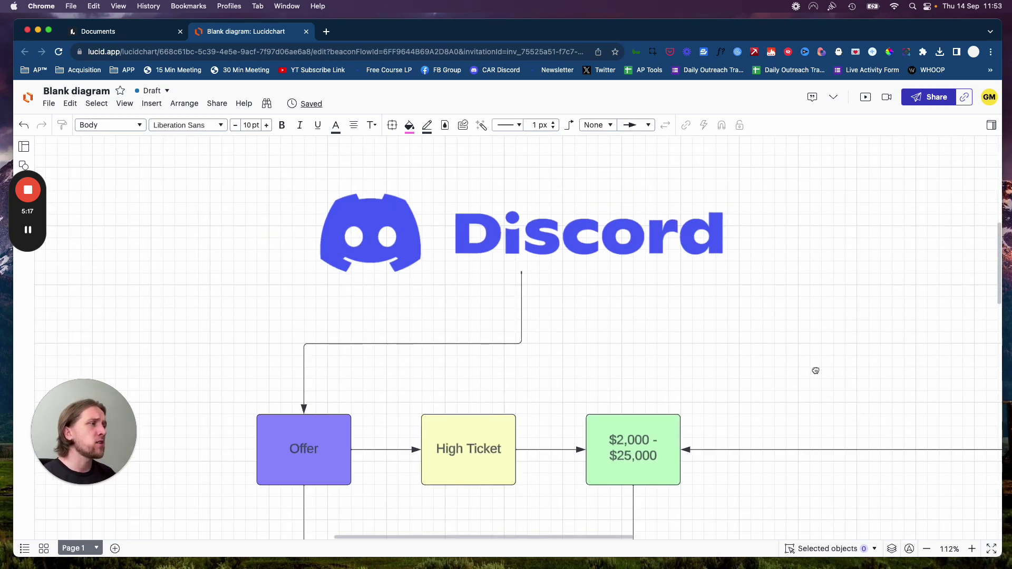
scroll(815, 370, "down", 3)
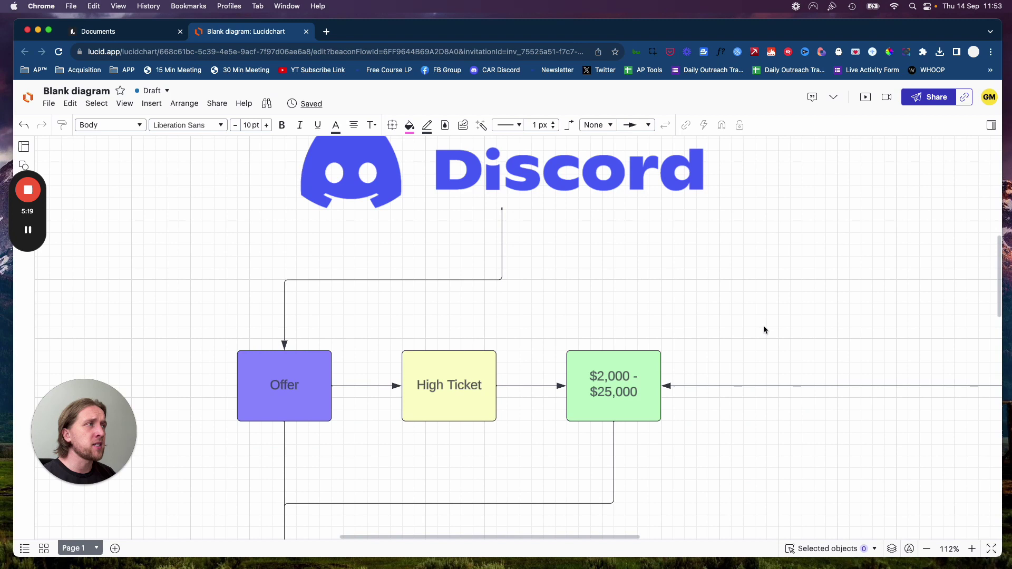
Pan the canvas down toward the Value, Free Course row below Offer.
left_click_drag(764, 325, 754, 284)
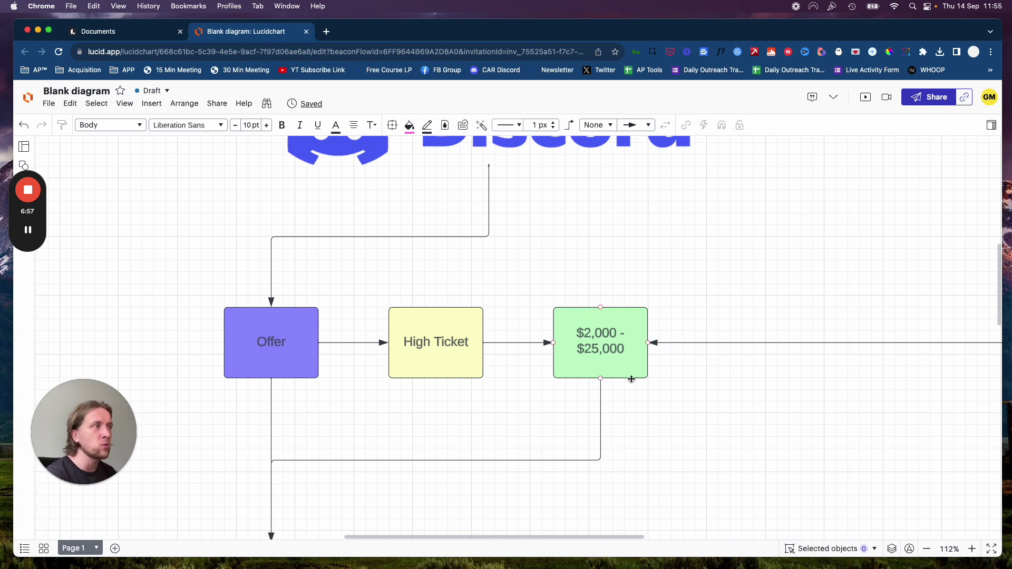
scroll(682, 451, "down", 5)
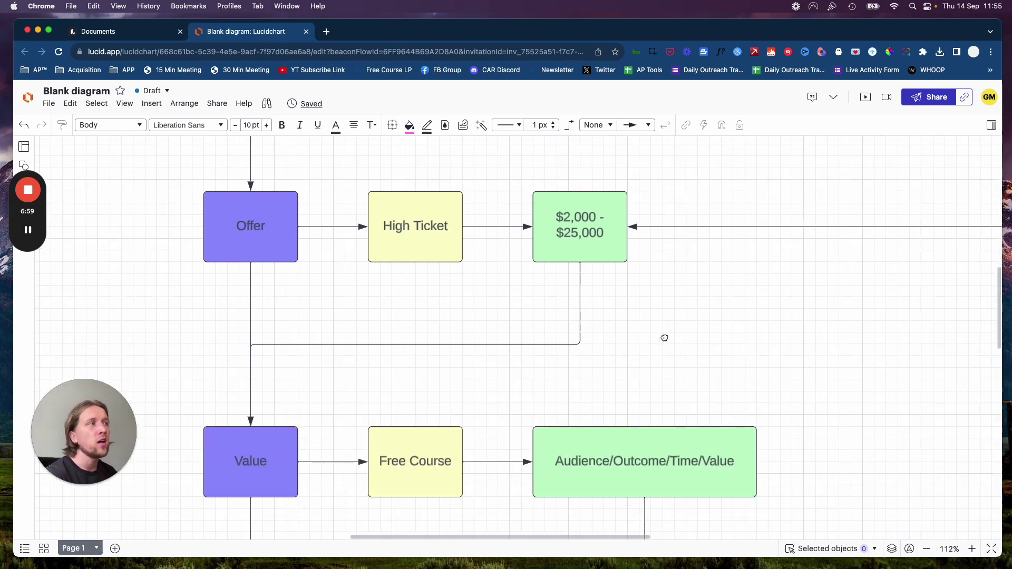
left_click_drag(706, 362, 756, 262)
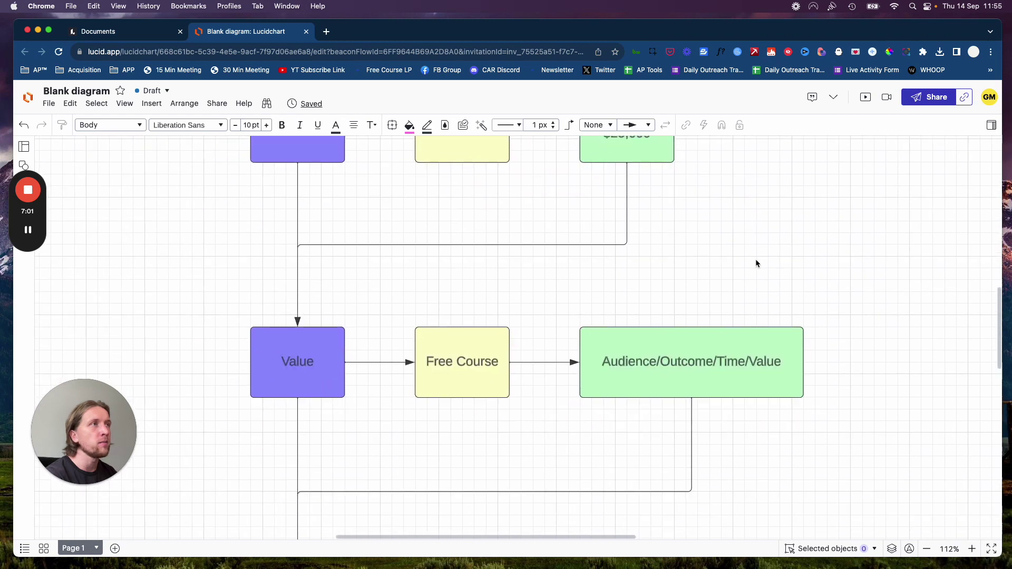
scroll(189, 294, "left", 2)
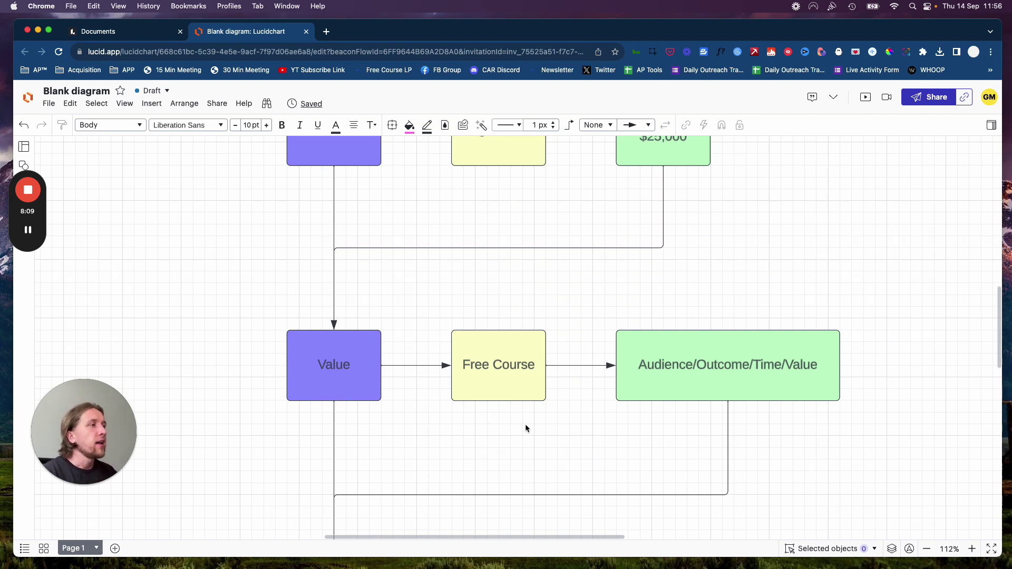
mouse_move(113, 451)
left_click_drag(113, 450, 169, 435)
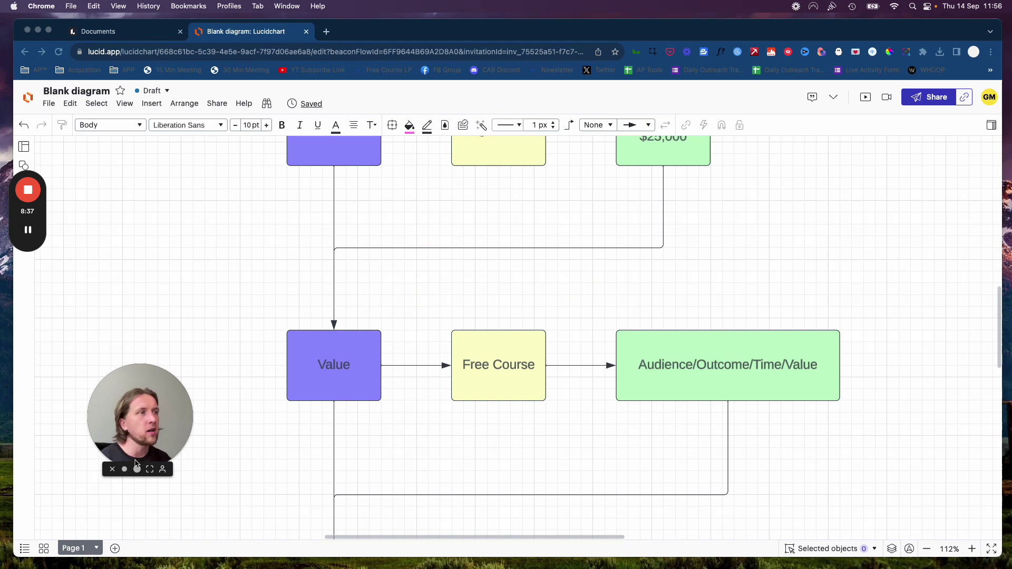
left_click_drag(148, 472, 130, 476)
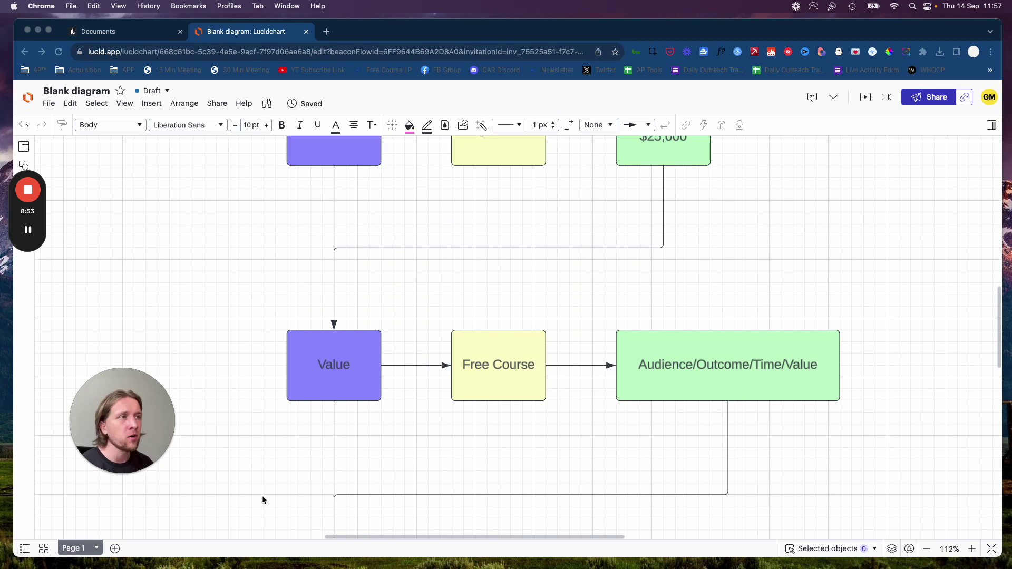
left_click_drag(129, 434, 132, 468)
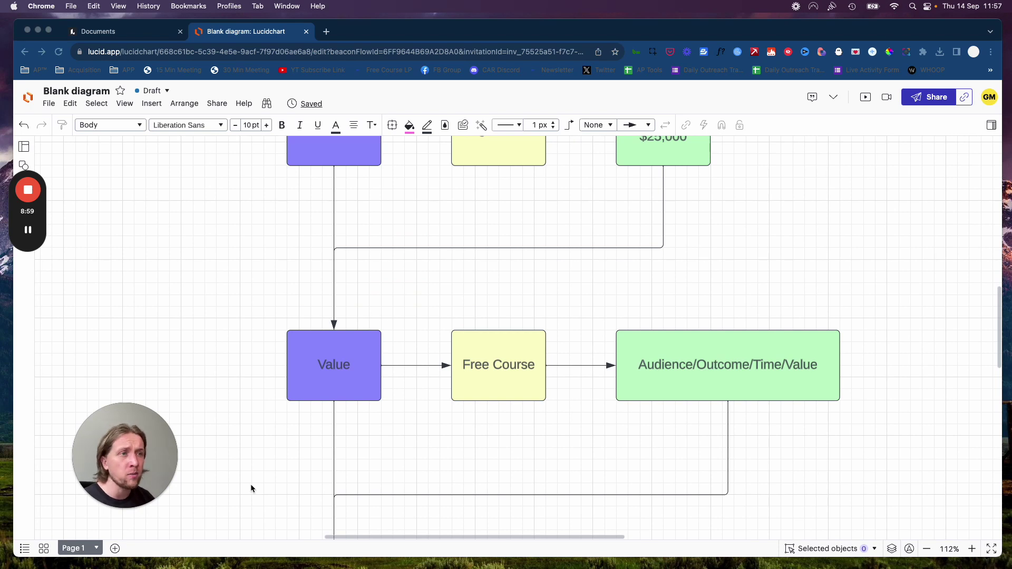
Scroll and pan the canvas down to the Support row and the boxes it feeds.
scroll(251, 484, "down", 5)
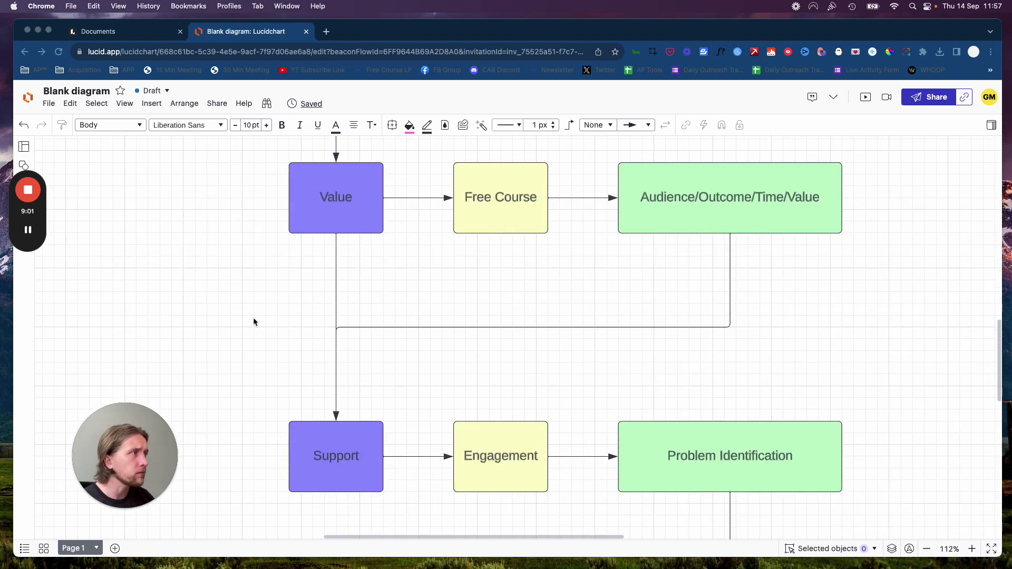
scroll(261, 448, "right", 1)
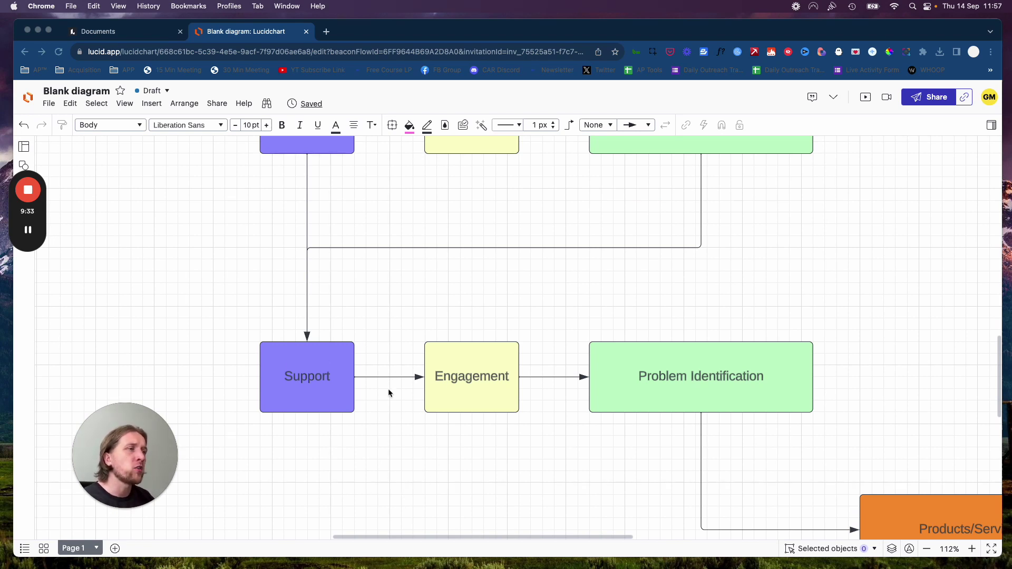
left_click_drag(166, 441, 179, 375)
left_click(151, 430)
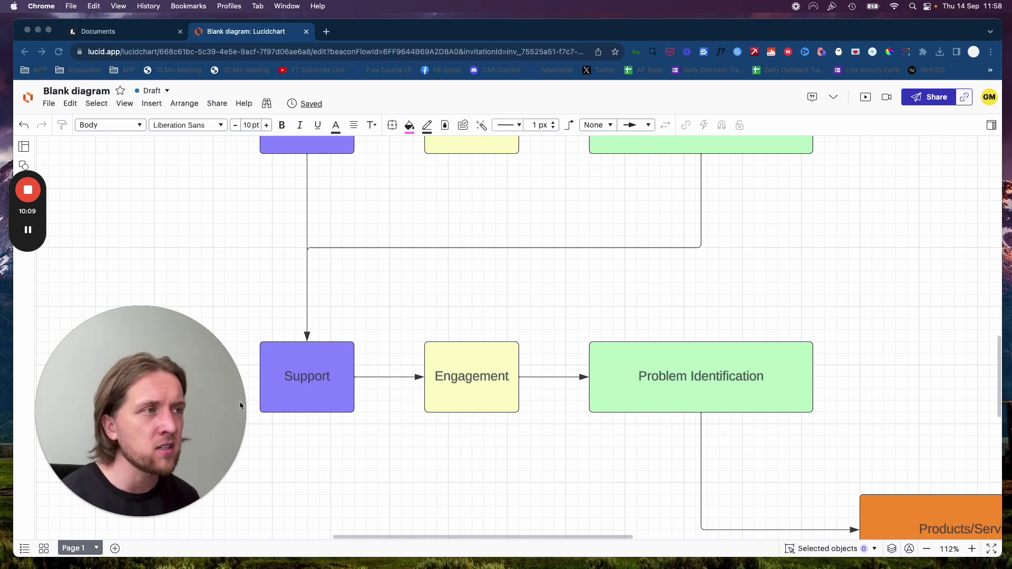
Pan the canvas to centre the Products/Services and DMs boxes below Problem Identification.
mouse_move(531, 502)
left_mouse_down()
mouse_move(470, 389)
mouse_move(368, 333)
left_mouse_up()
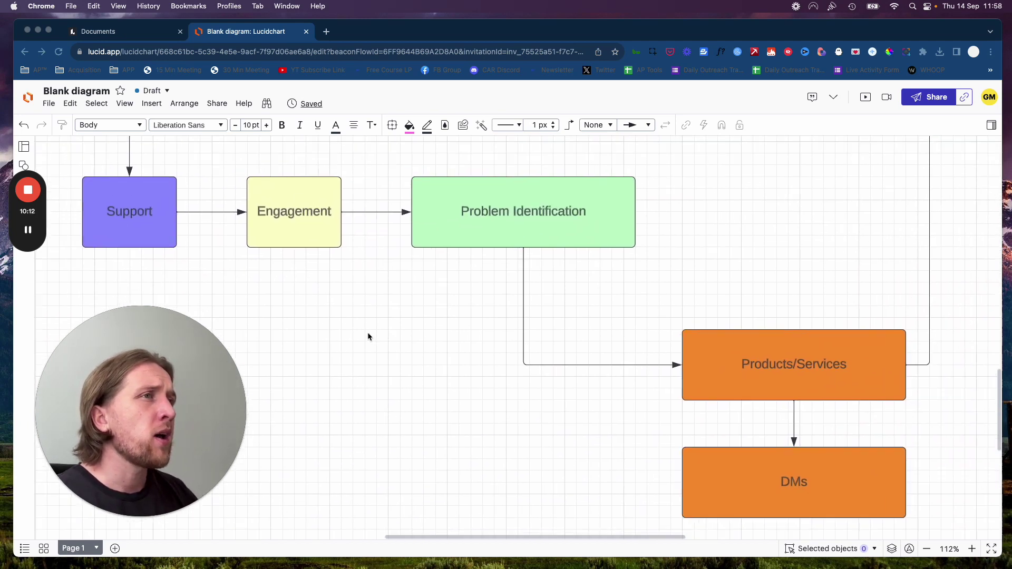
scroll(397, 332, "up", 1)
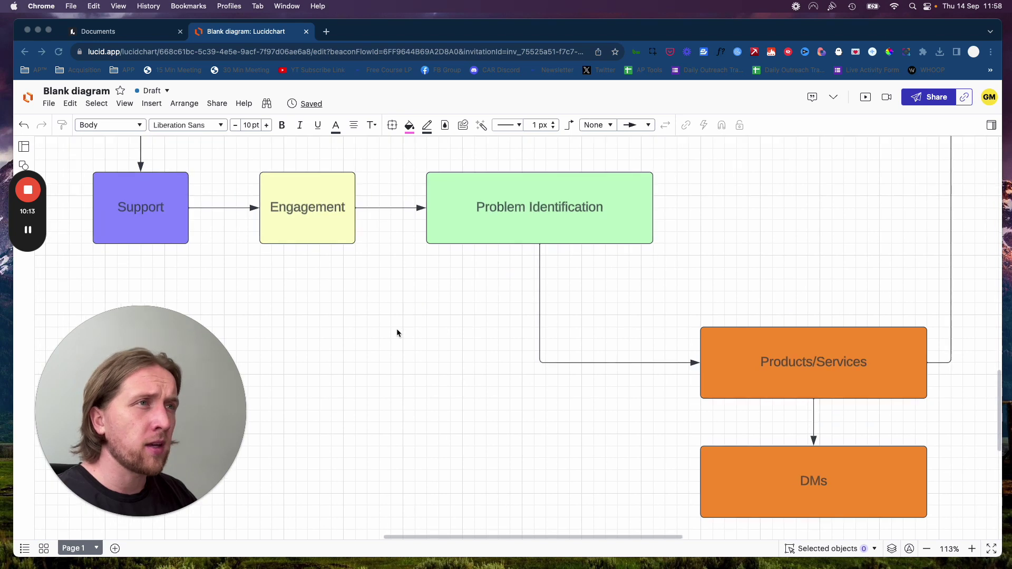
scroll(396, 333, "down", 5)
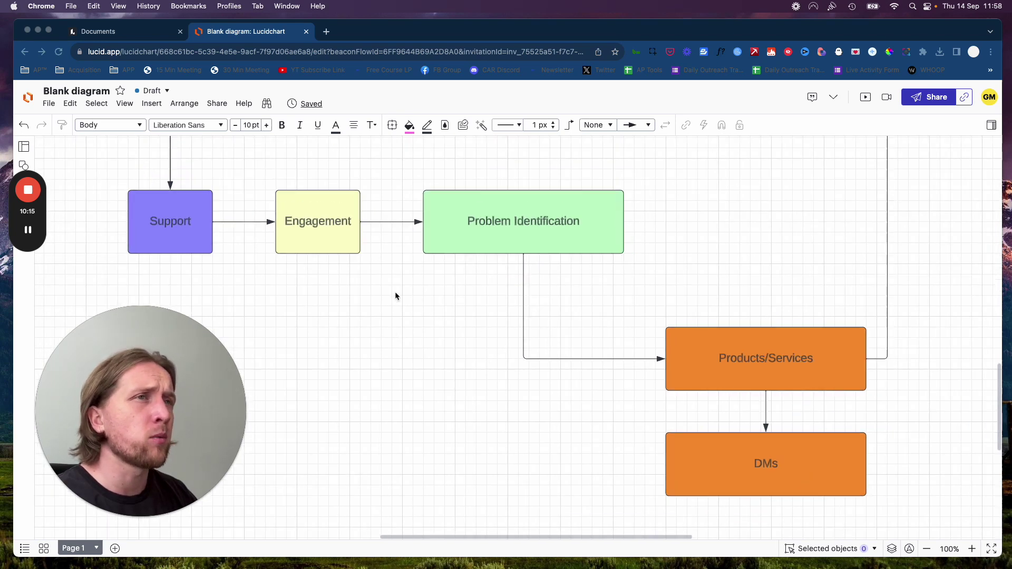
left_click_drag(442, 332, 411, 346)
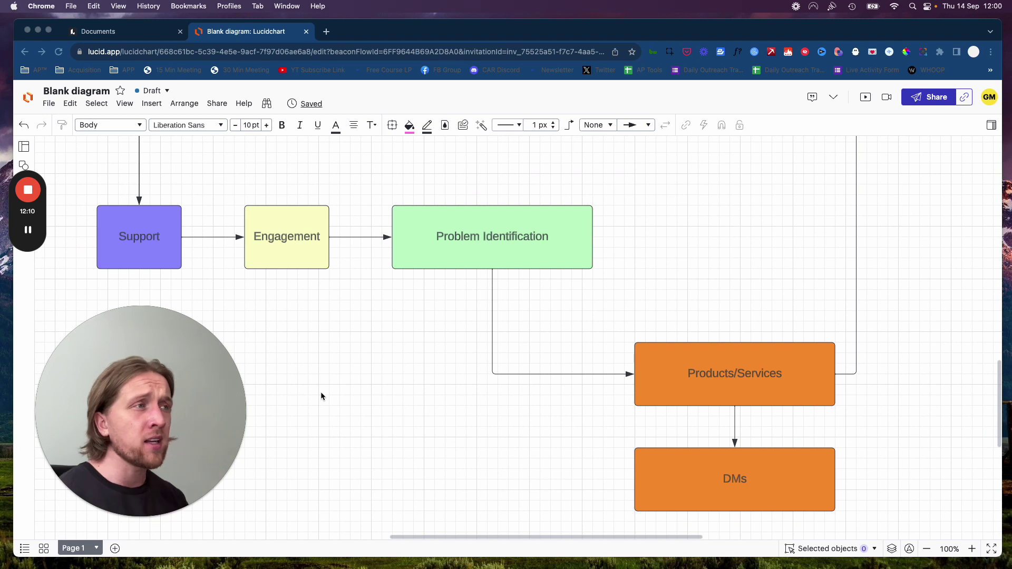
scroll(374, 365, "down", 3)
scroll(374, 365, "right", 5)
scroll(374, 364, "right", 2)
scroll(374, 365, "down", 1)
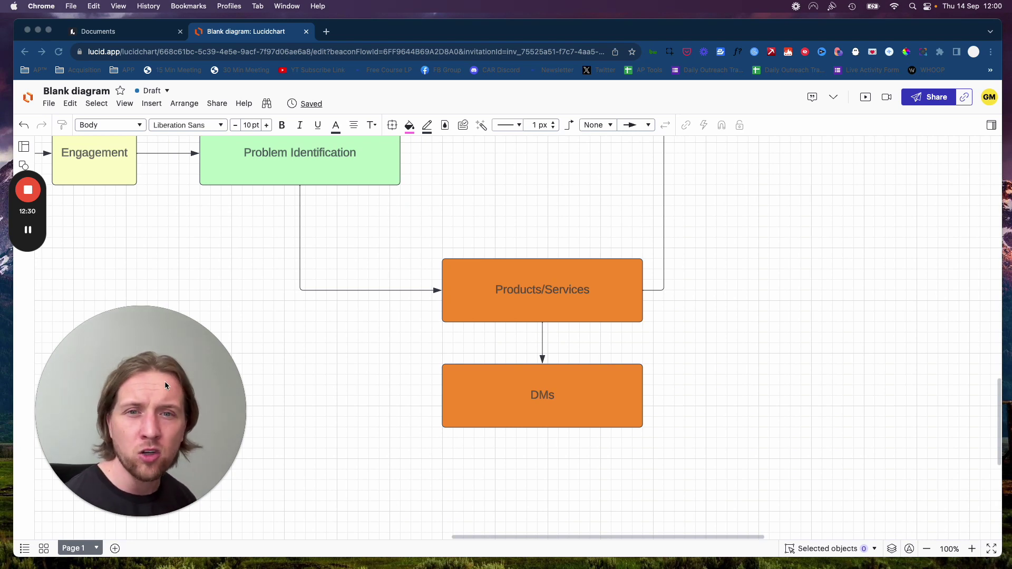
mouse_move(124, 391)
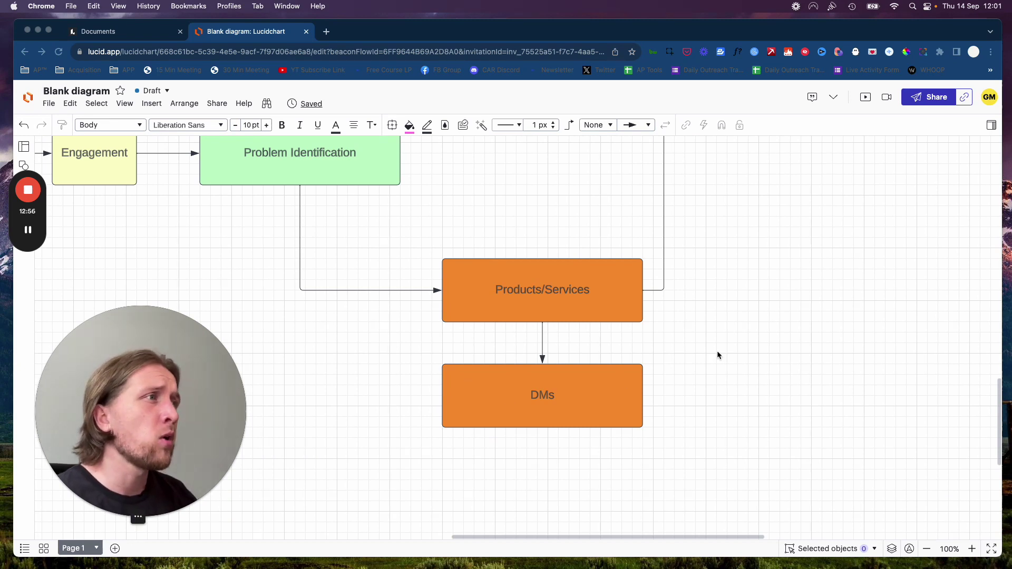
left_click_drag(731, 355, 715, 423)
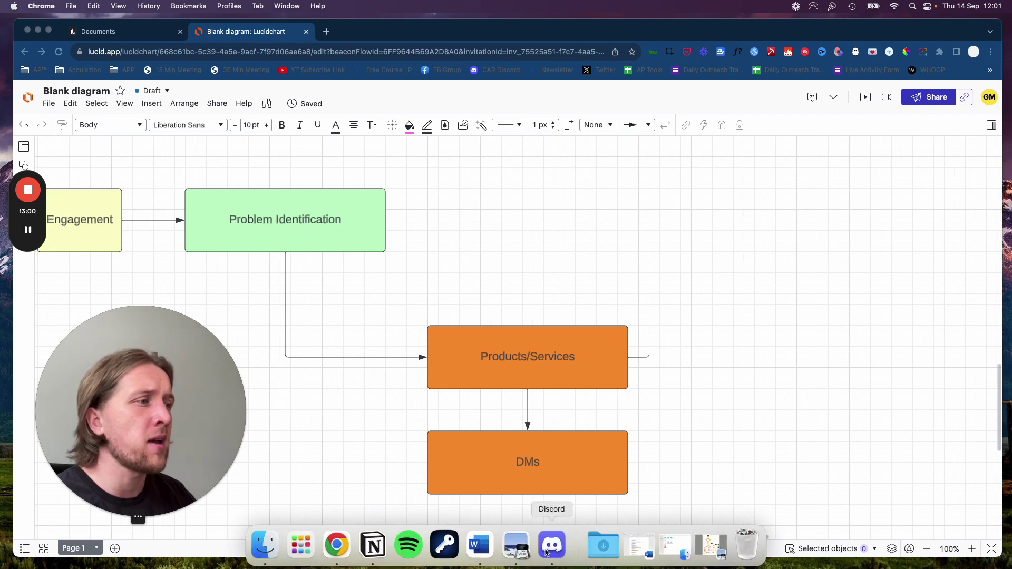
left_click(552, 544)
scroll(503, 359, "down", 5)
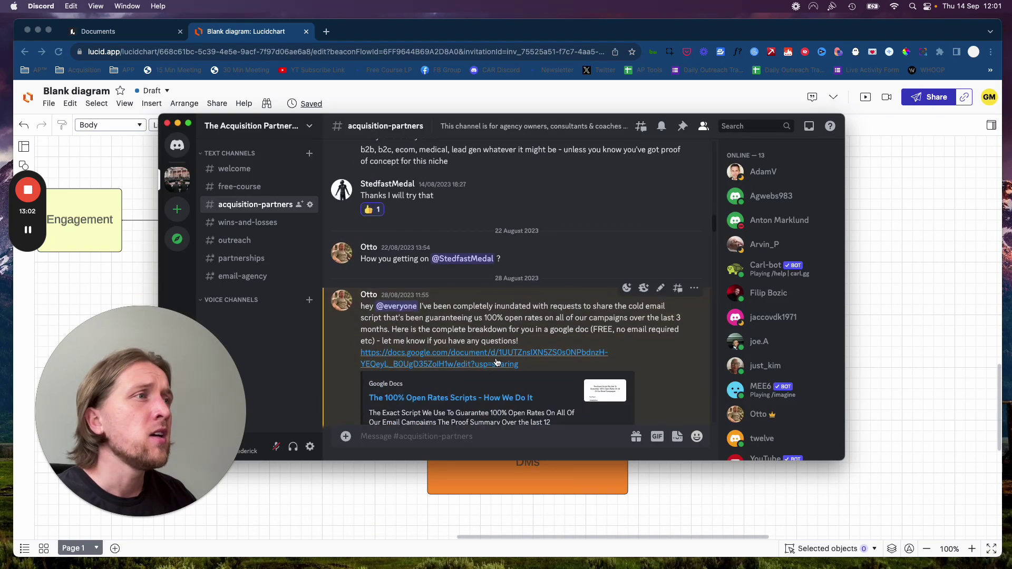
scroll(447, 337, "up", 5)
scroll(357, 337, "down", 2)
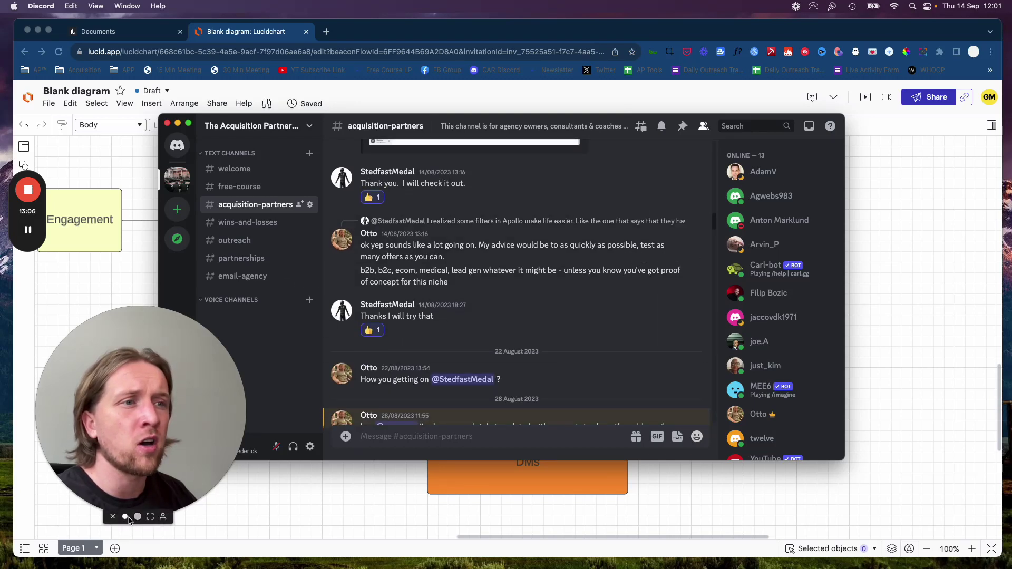
left_click(125, 517)
scroll(484, 296, "up", 1)
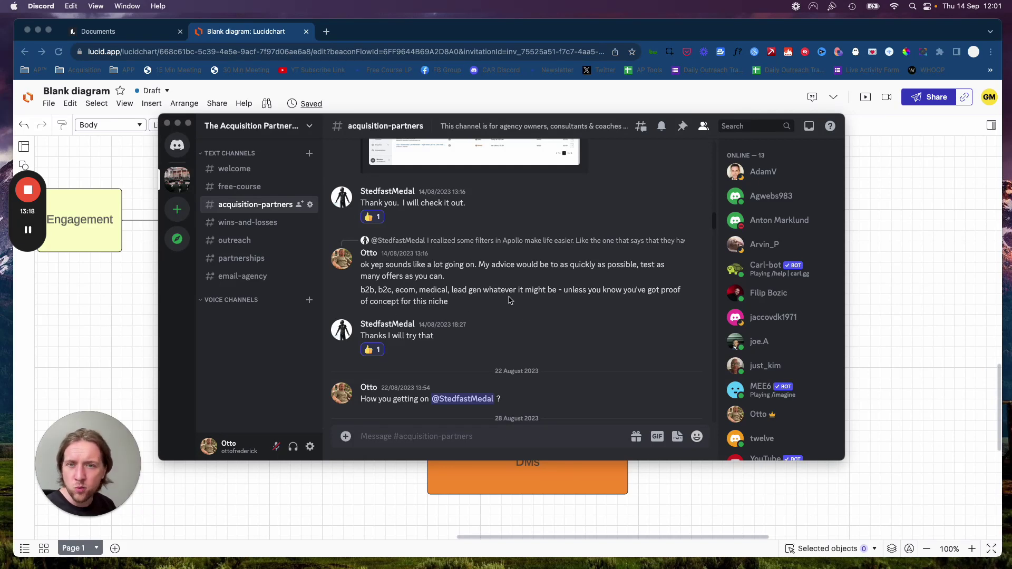
left_click(457, 75)
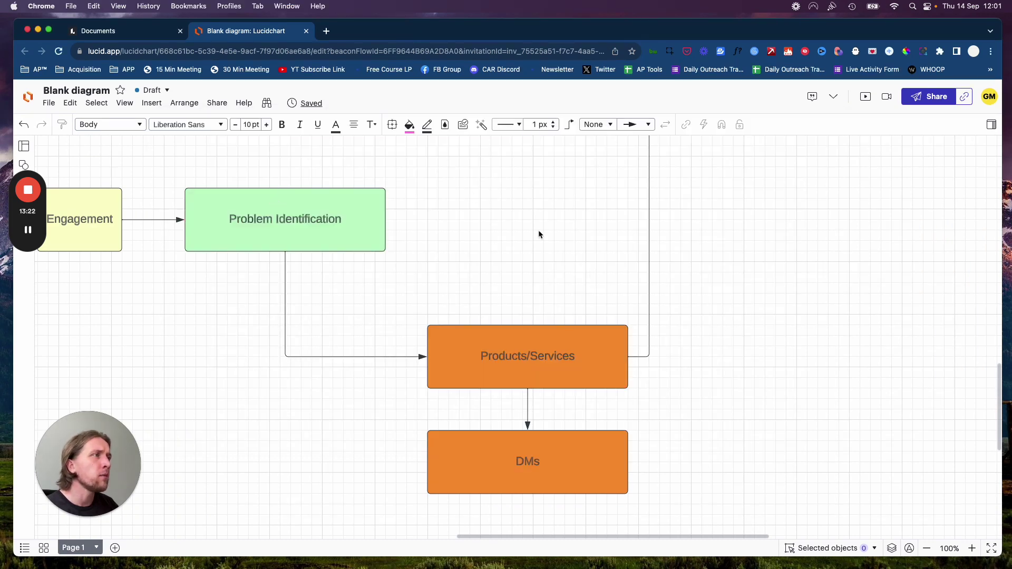
scroll(454, 283, "down", 5)
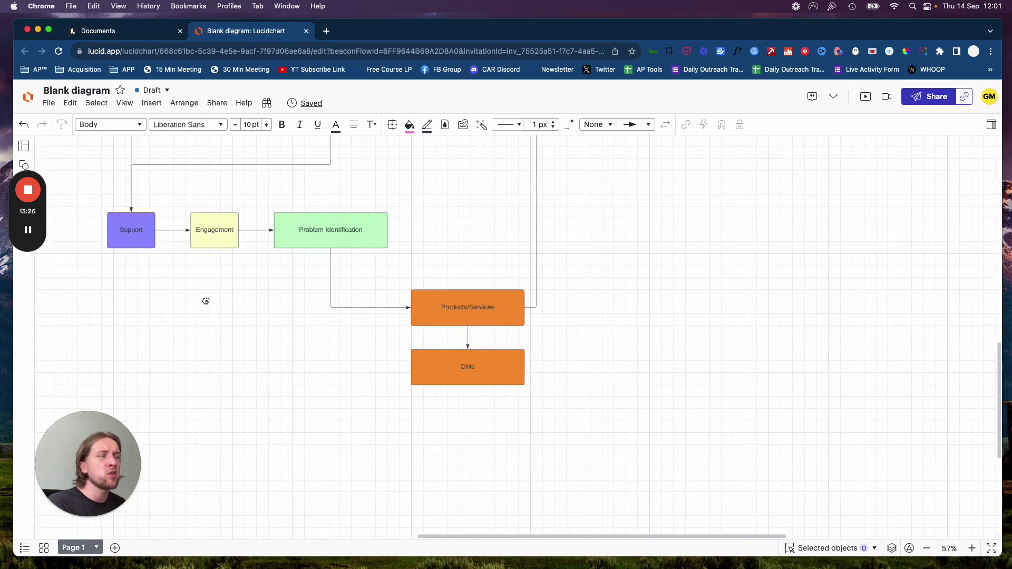
scroll(243, 350, "up", 3)
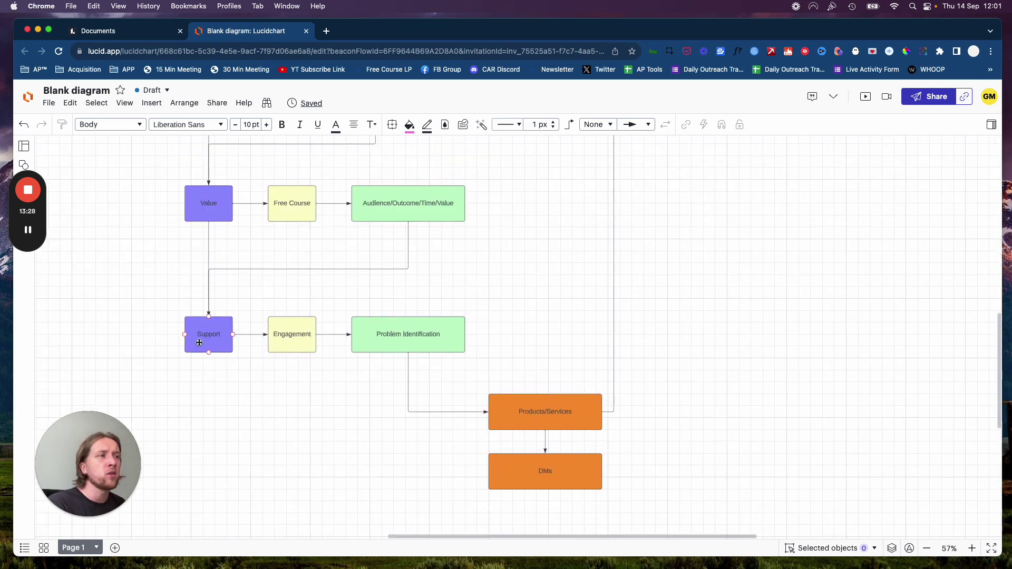
scroll(298, 408, "down", 2)
scroll(298, 408, "down", 3)
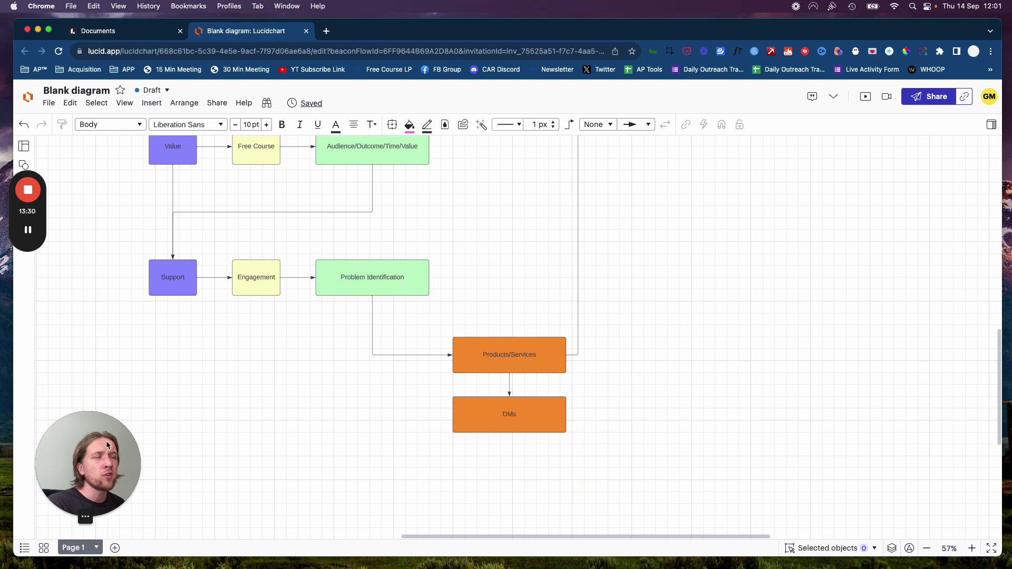
left_click_drag(107, 455, 144, 408)
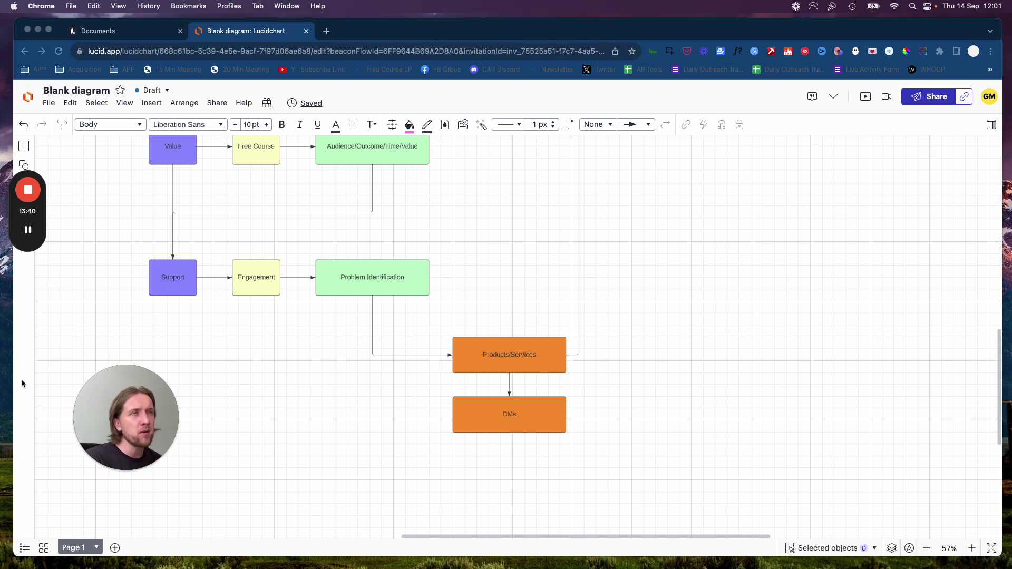
mouse_move(135, 438)
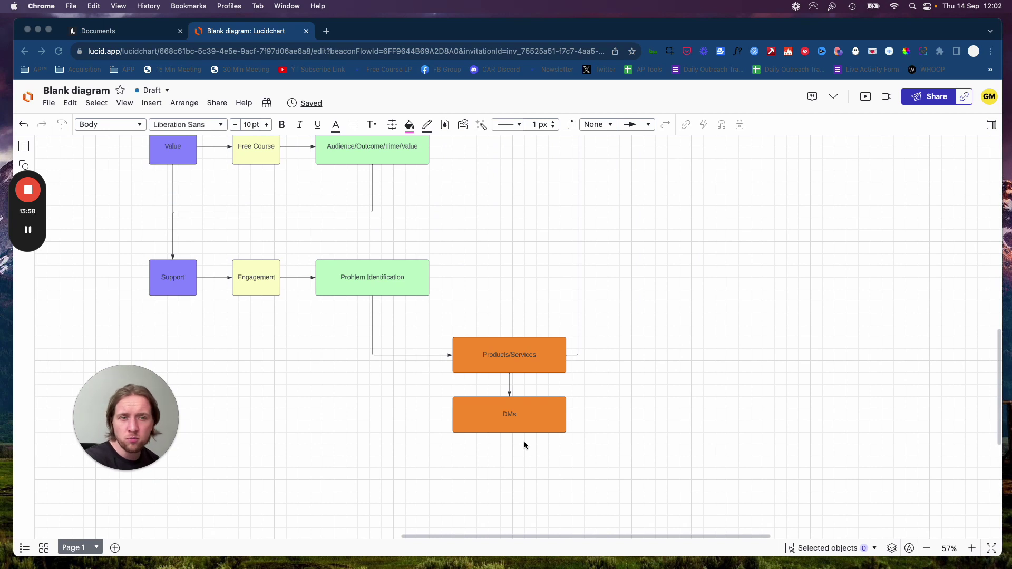
scroll(523, 441, "down", 5)
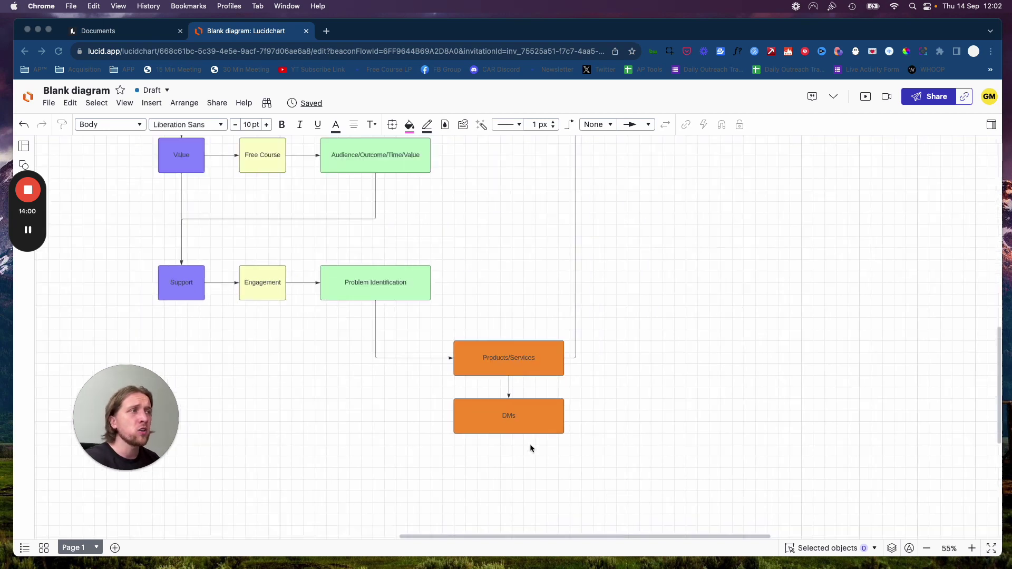
scroll(512, 268, "up", 3)
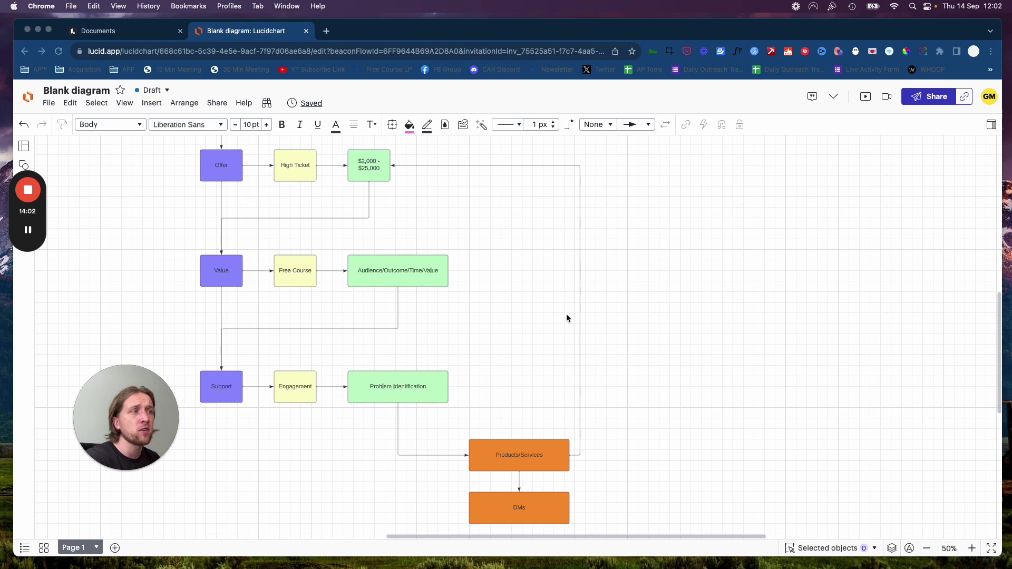
scroll(566, 314, "left", 2)
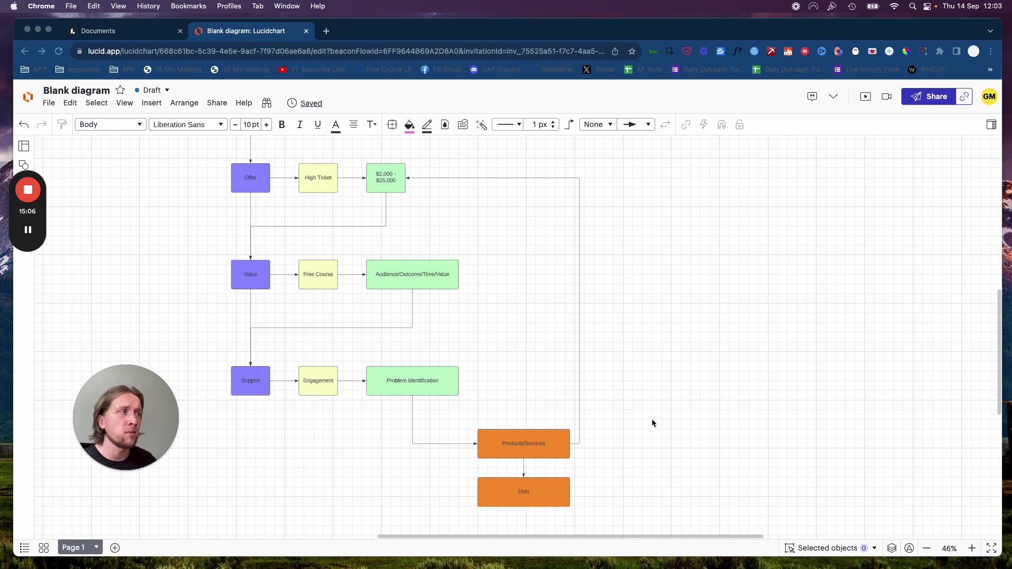
scroll(506, 377, "down", 2)
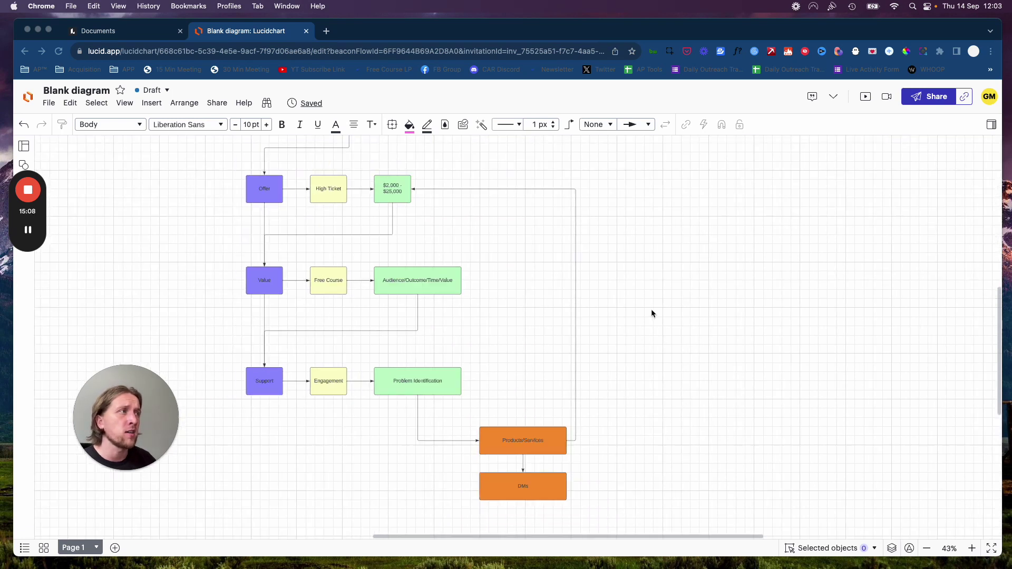
scroll(628, 236, "up", 4)
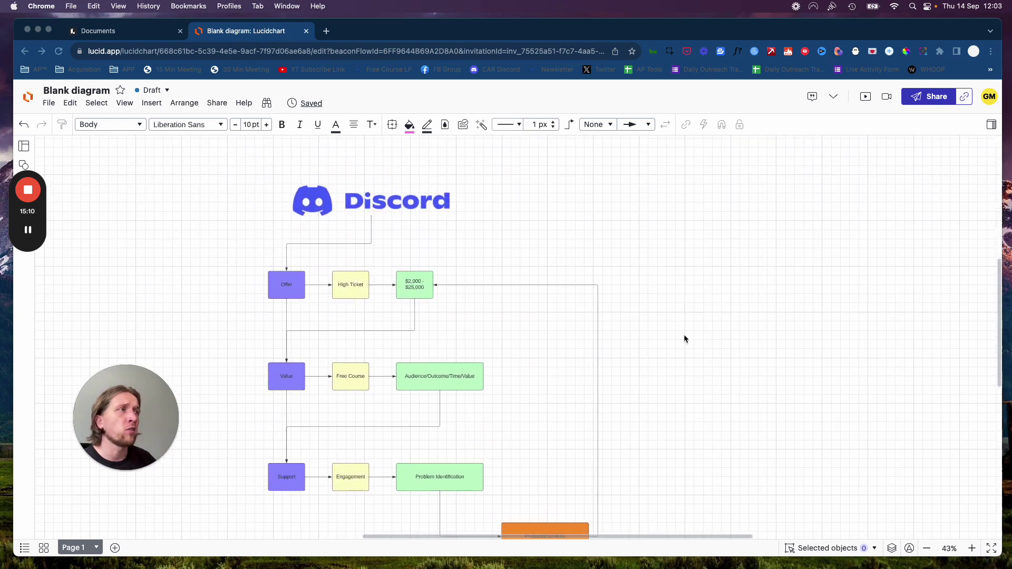
scroll(684, 336, "down", 2)
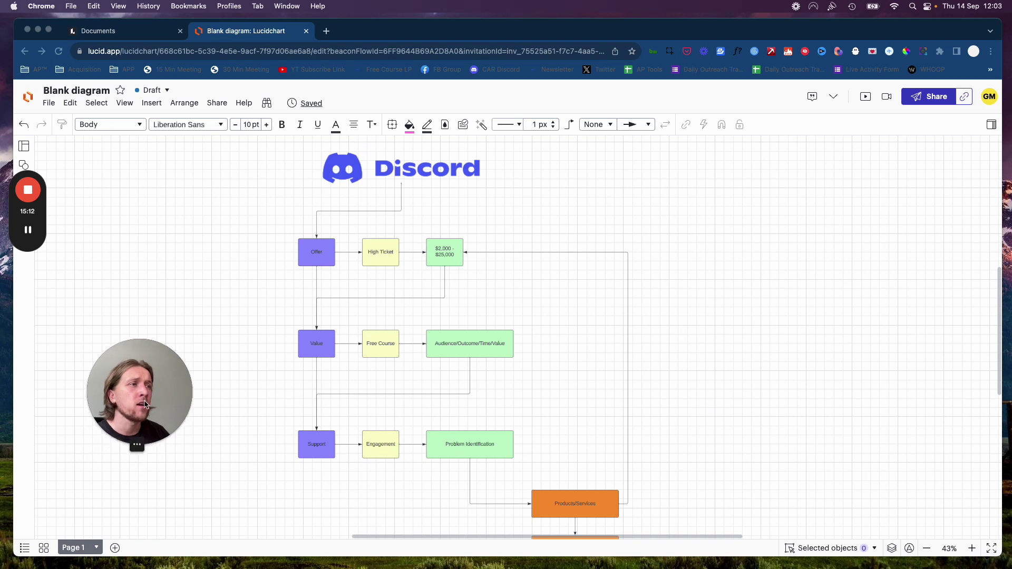
left_click(136, 444)
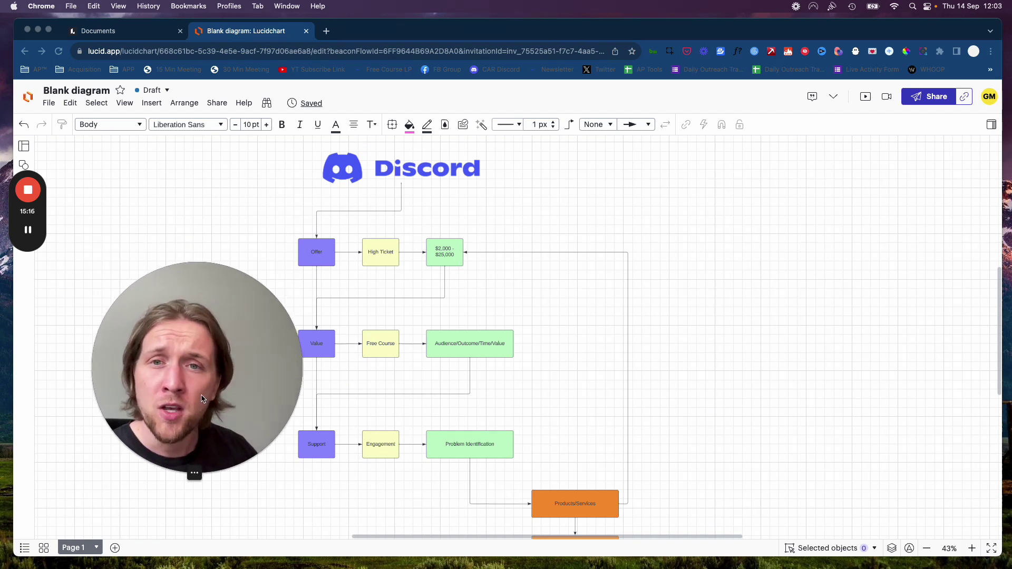
left_click_drag(198, 368, 156, 373)
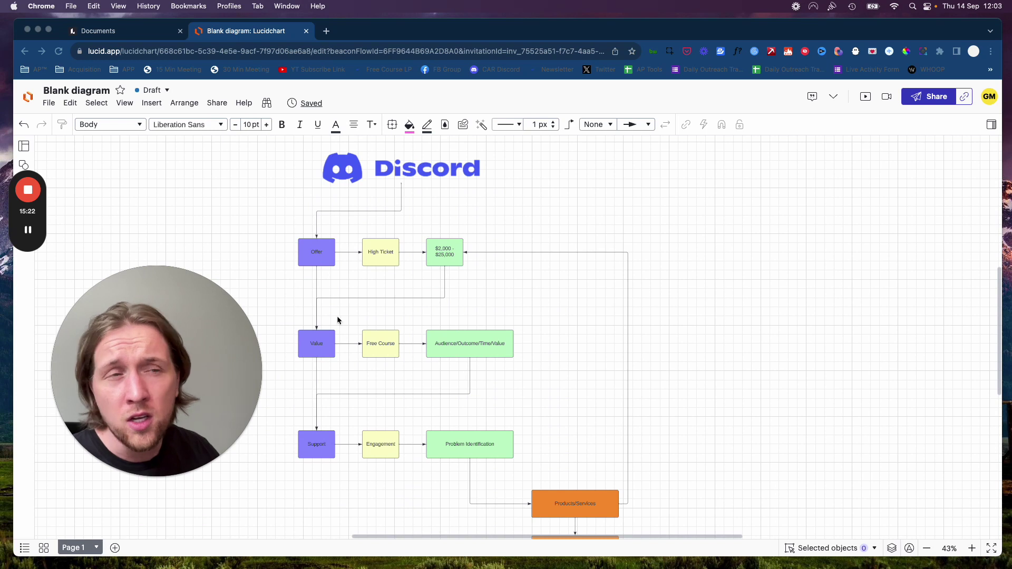
mouse_move(186, 434)
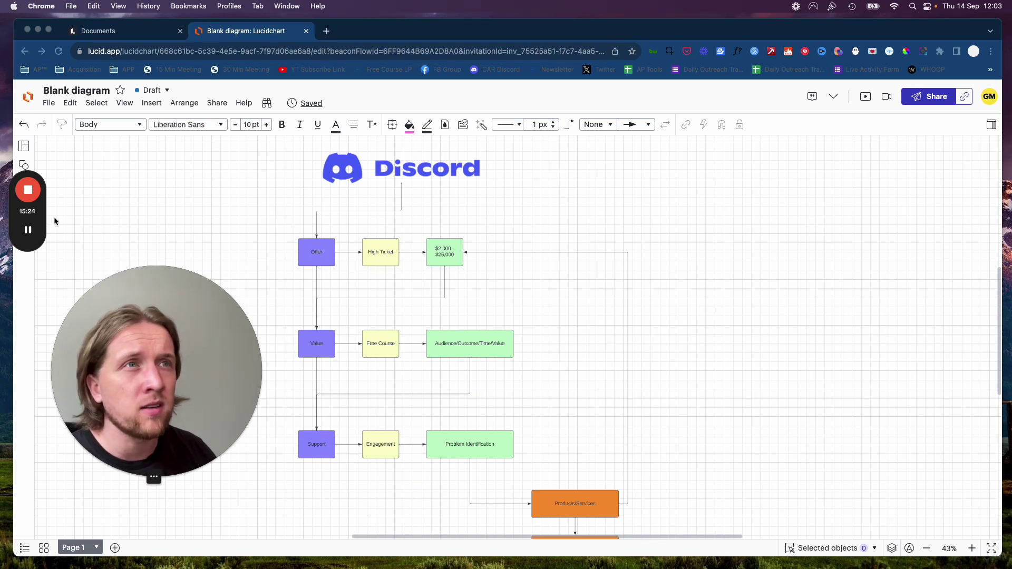
mouse_move(31, 196)
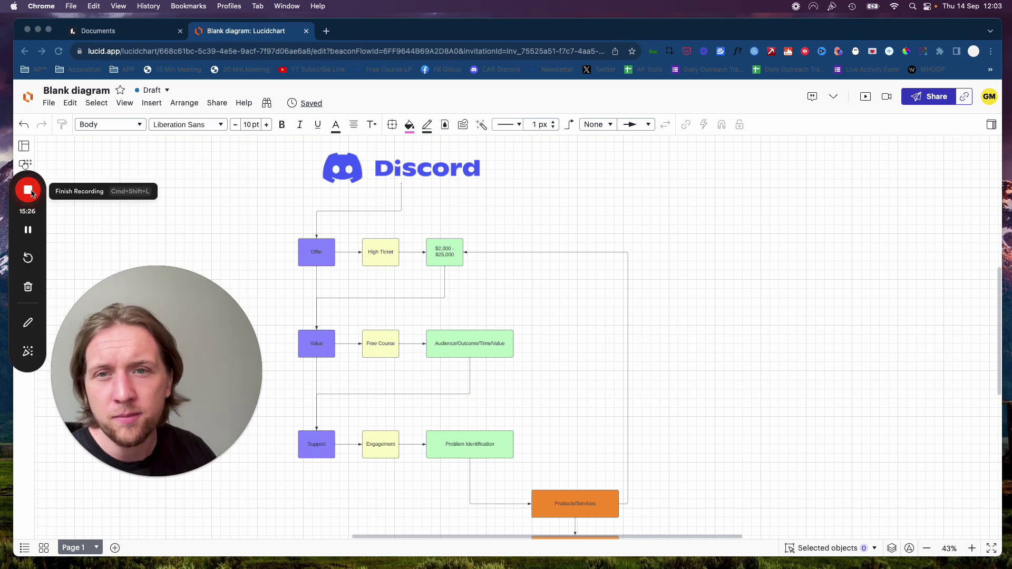